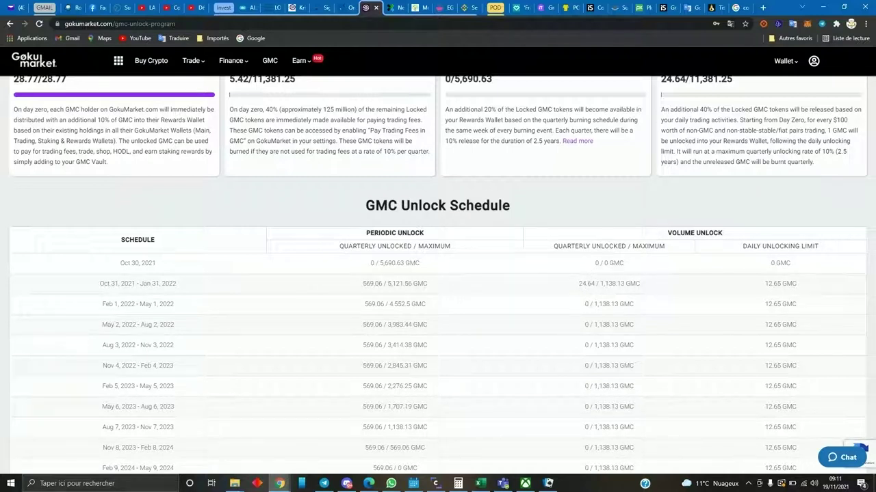
Review the GMC unlock schedule and the trading fees and volume unlock sections of the GMC Unlock Program page
{"action": "left_click", "coordinate": [457, 482]}
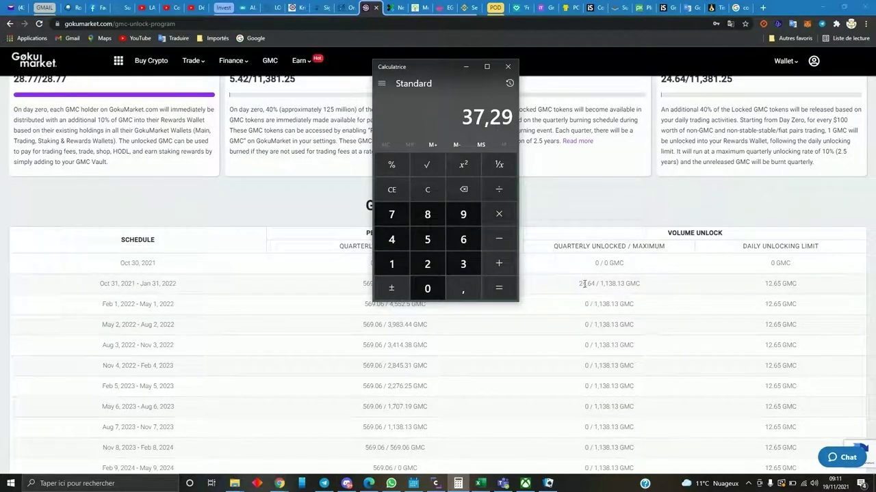
{"action": "left_click", "coordinate": [567, 204]}
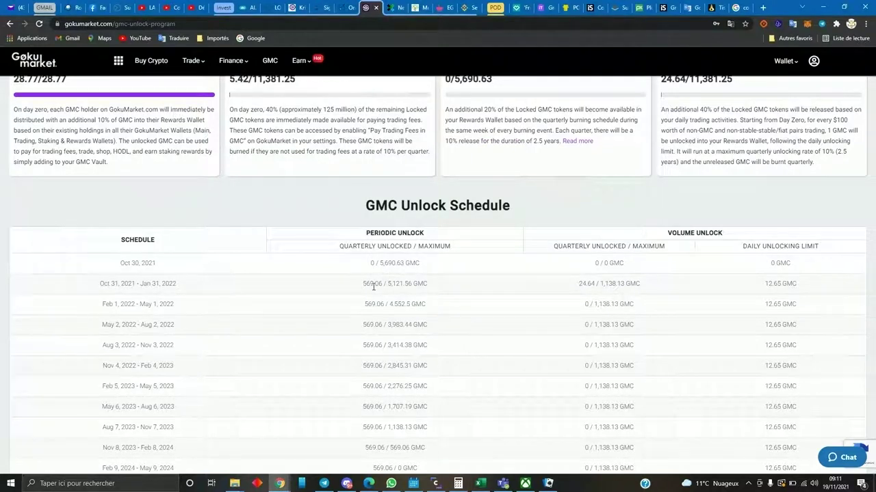
{"action": "scroll", "coordinate": [375, 286], "scroll_direction": "up", "scroll_amount": 5}
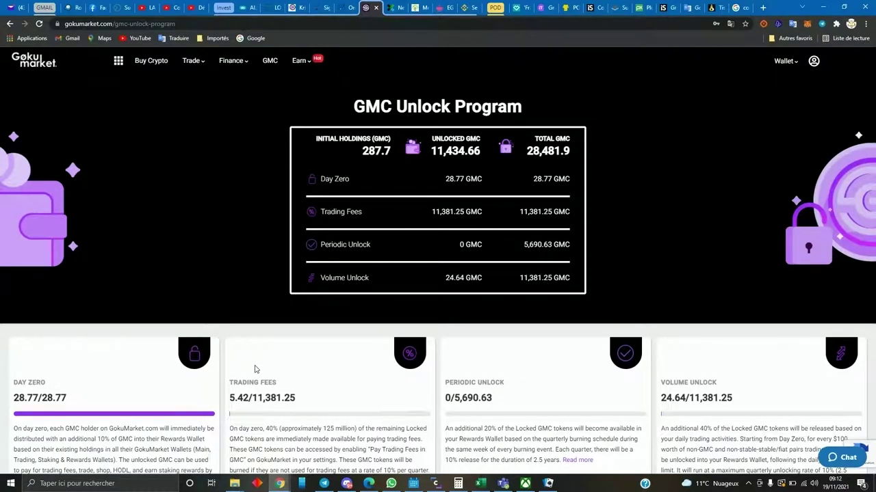
{"action": "scroll", "coordinate": [255, 369], "scroll_direction": "down", "scroll_amount": 2}
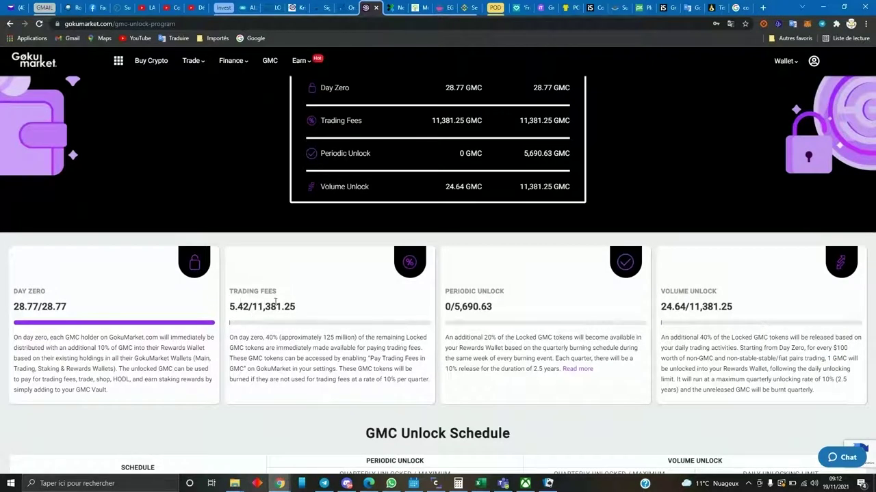
{"action": "scroll", "coordinate": [756, 155], "scroll_direction": "up", "scroll_amount": 2}
Open the account's fee settings to check the option for paying exchange fees with GMC
{"action": "left_click", "coordinate": [814, 61]}
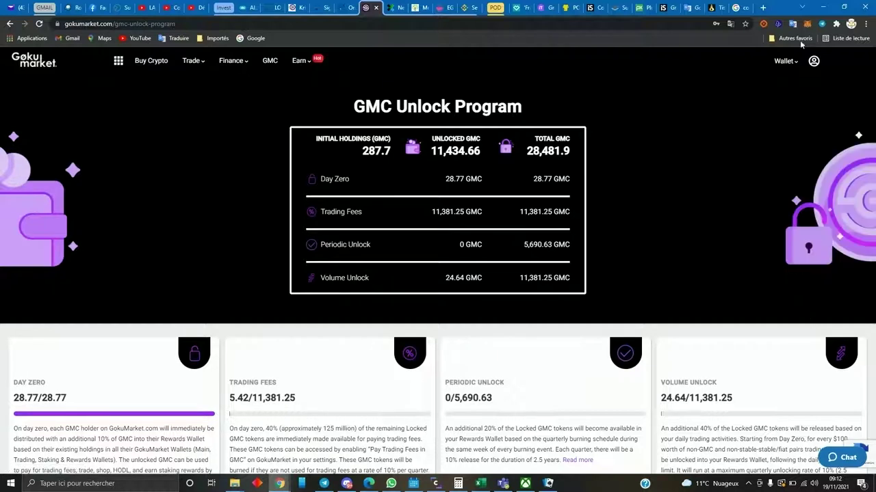
{"action": "left_click", "coordinate": [814, 62]}
{"action": "left_click", "coordinate": [791, 256]}
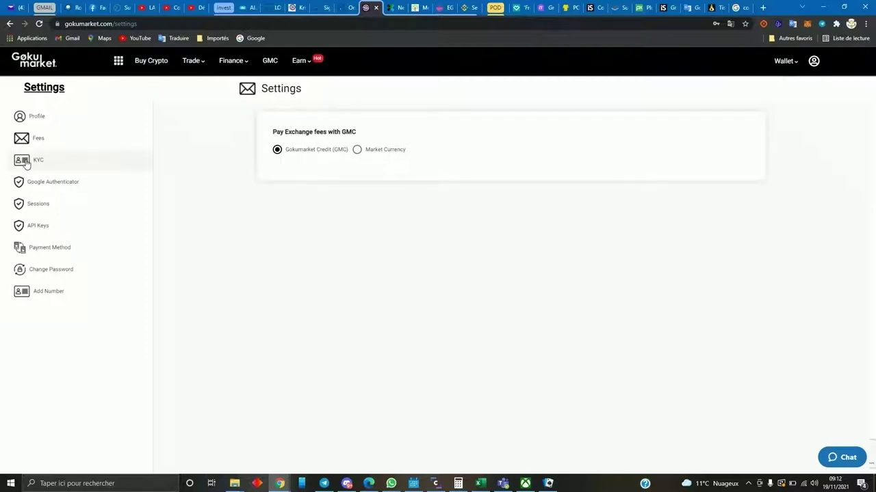
Check the crypto balances in the Trade wallet and open the Advanced trading view for BTC/USDT
{"action": "mouse_move", "coordinate": [781, 66]}
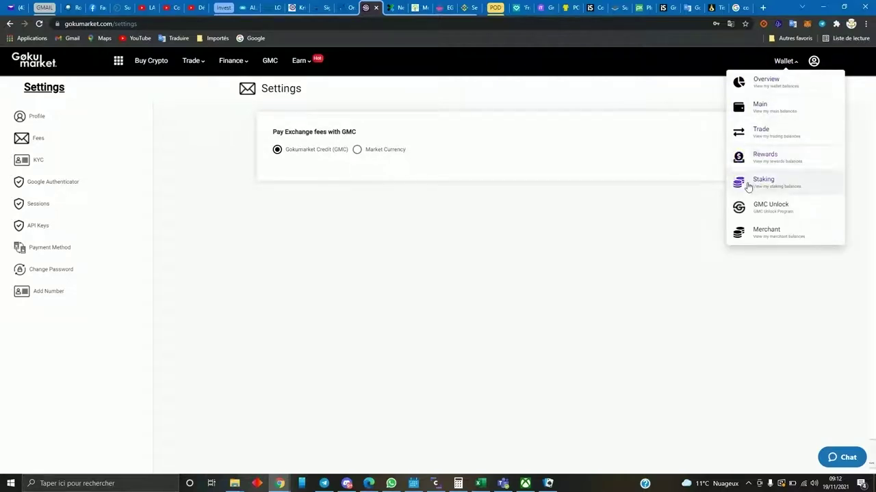
{"action": "left_click", "coordinate": [760, 130]}
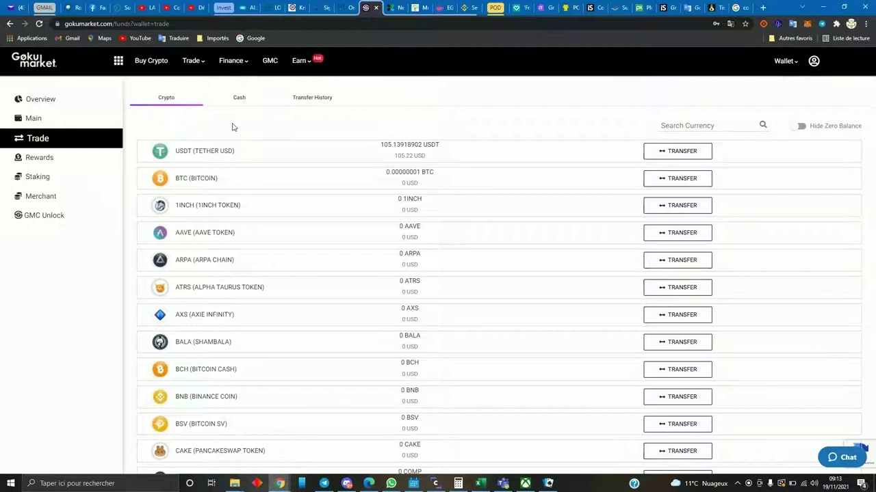
{"action": "mouse_move", "coordinate": [225, 64]}
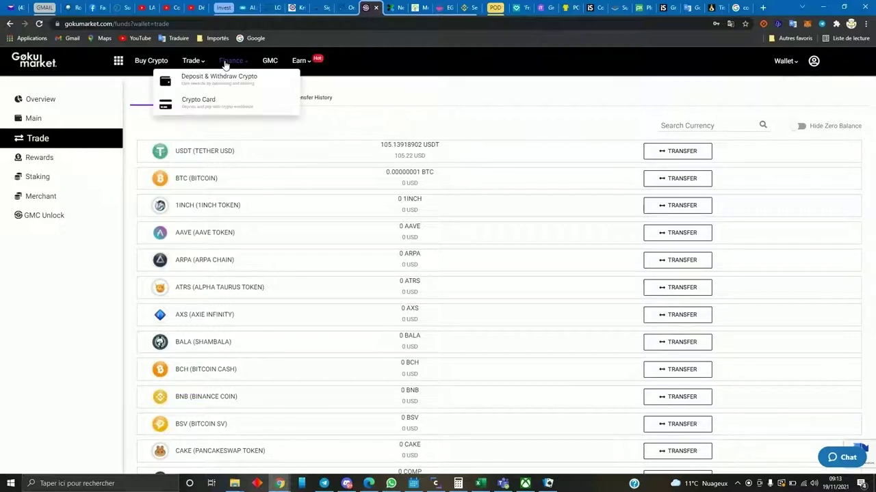
{"action": "mouse_move", "coordinate": [192, 62]}
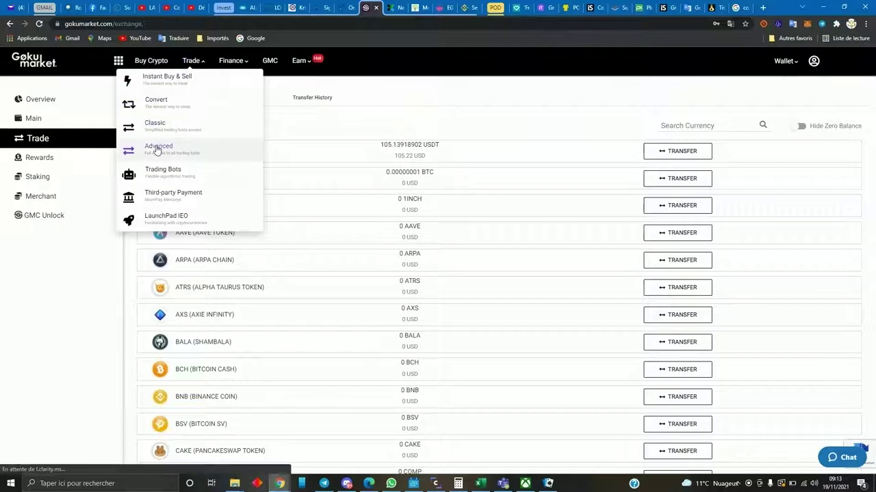
{"action": "left_click", "coordinate": [158, 147]}
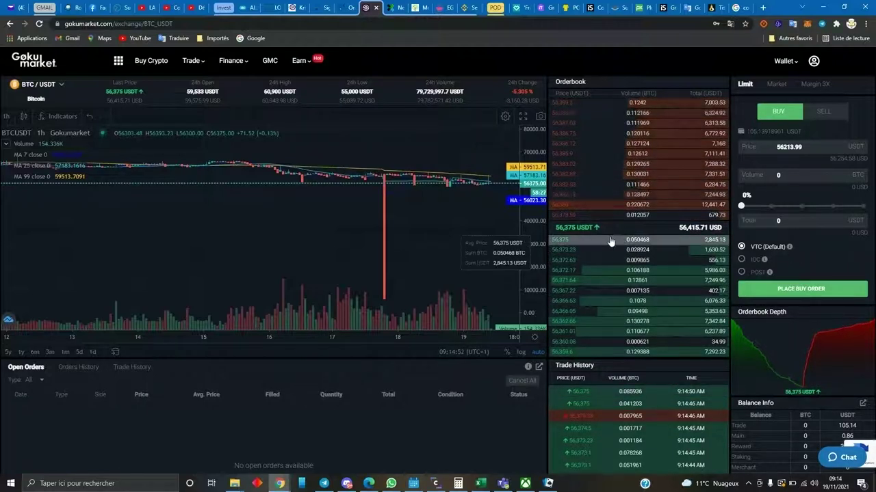
Examine the BTC/USDT order book and the sell and buy sides of the limit order form
{"action": "mouse_move", "coordinate": [567, 223]}
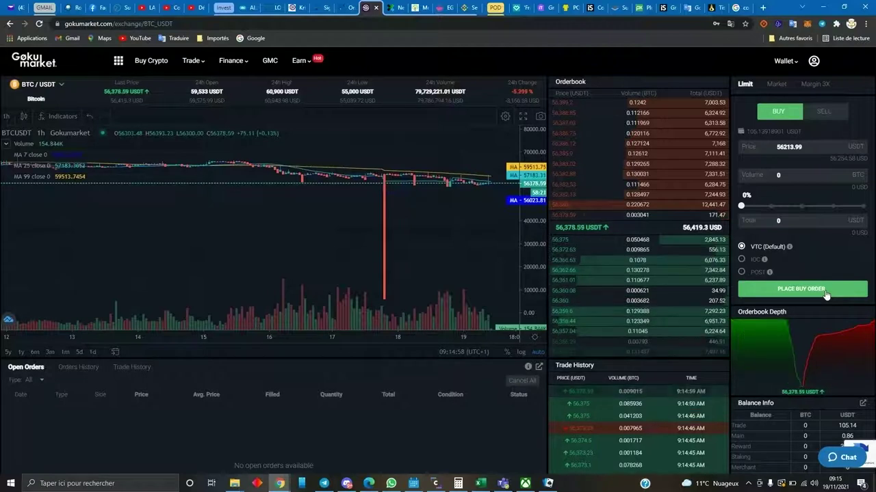
{"action": "mouse_move", "coordinate": [618, 249]}
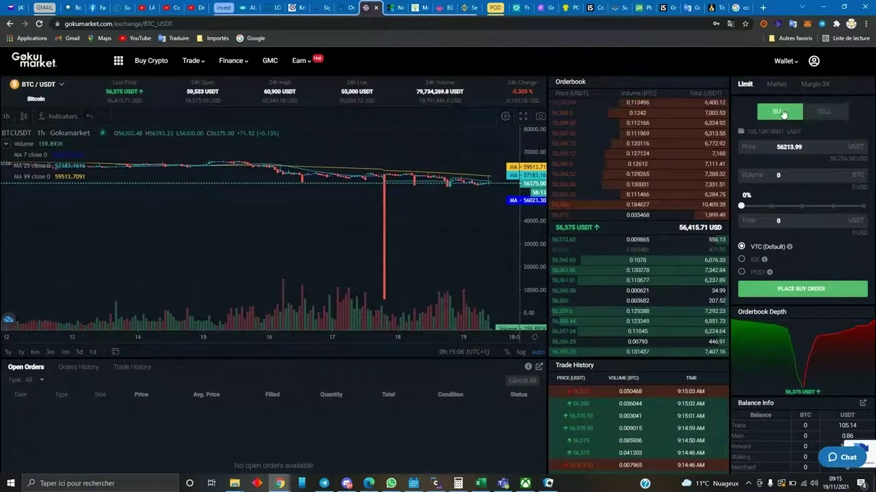
{"action": "left_click", "coordinate": [818, 113]}
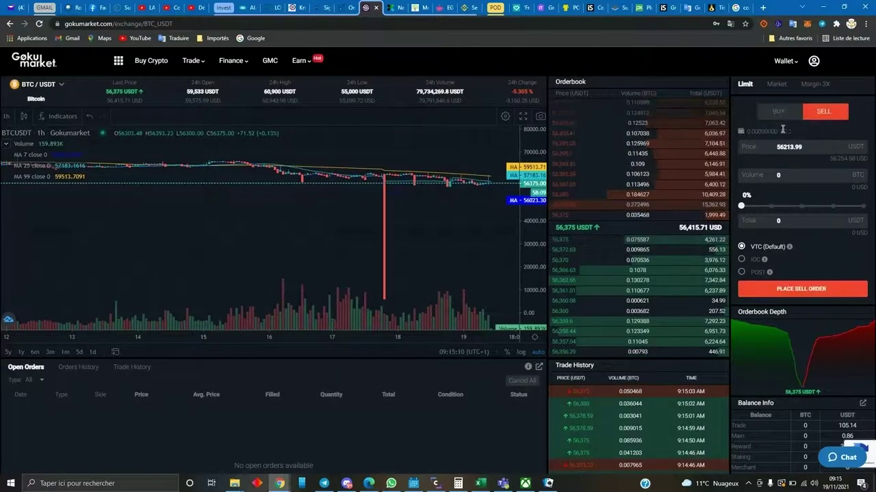
{"action": "left_click", "coordinate": [778, 112]}
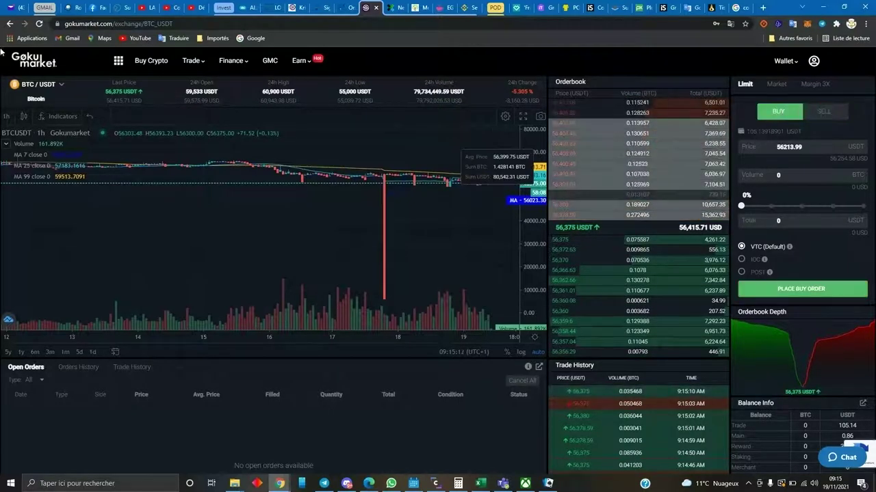
Place a limit buy order for 0.001864 BTC at 56,378.59 USDT, copied from the lowest ask in the order book
{"action": "left_click", "coordinate": [45, 25]}
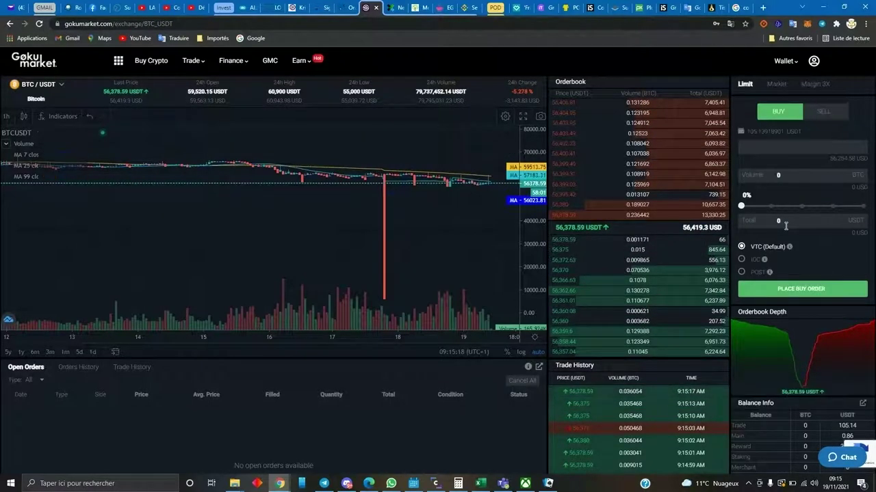
{"action": "mouse_move", "coordinate": [568, 245]}
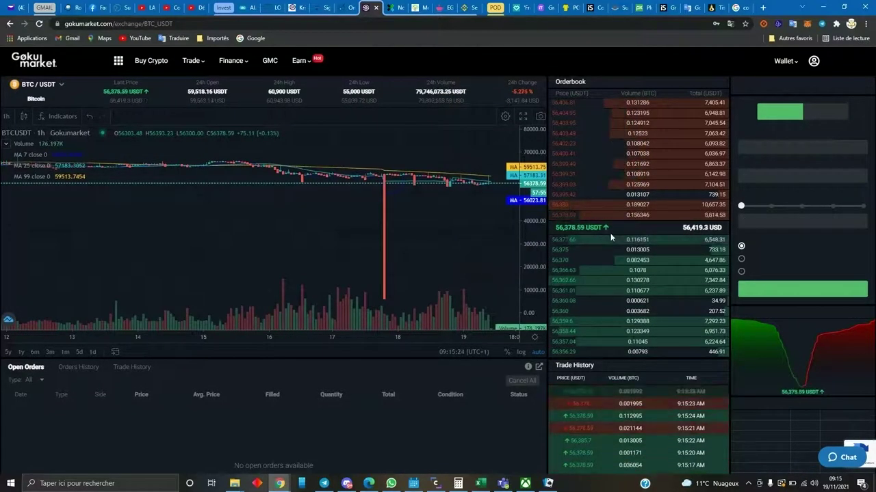
{"action": "mouse_move", "coordinate": [647, 253]}
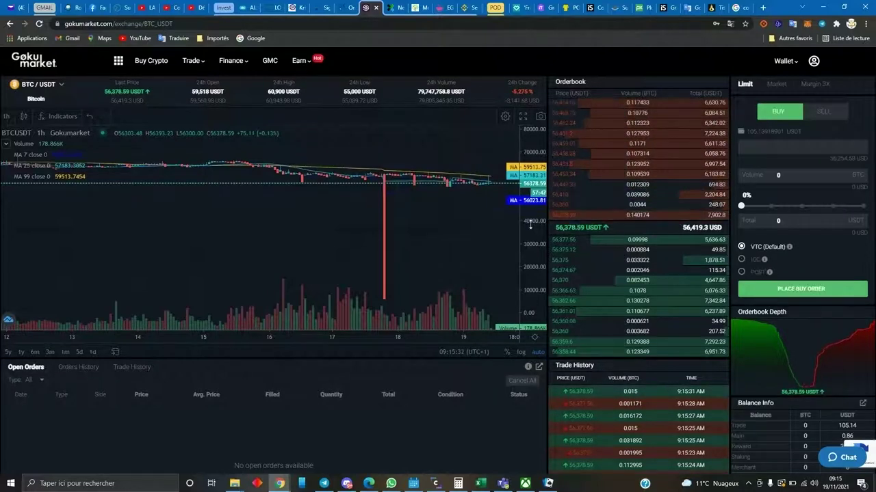
{"action": "left_click", "coordinate": [677, 221]}
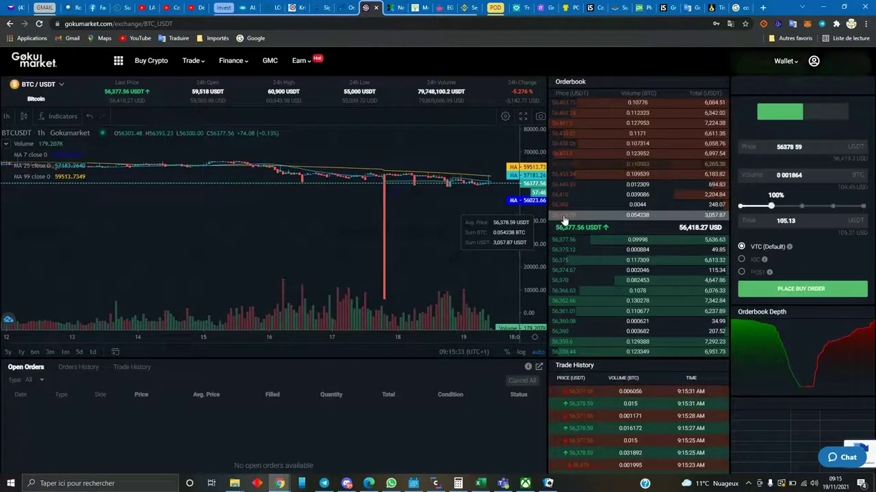
{"action": "left_click", "coordinate": [802, 292]}
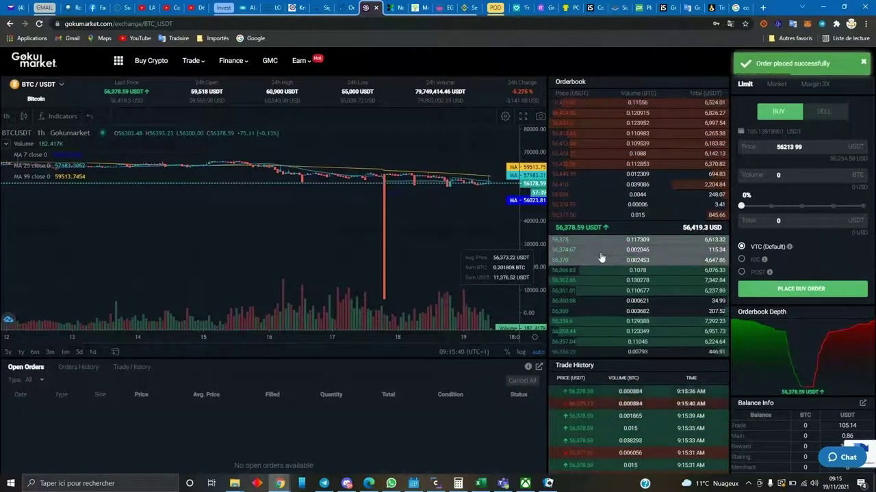
Try to place a limit sell order at 56,375 USDT, copied from the highest bid in the order book
{"action": "left_click", "coordinate": [570, 241]}
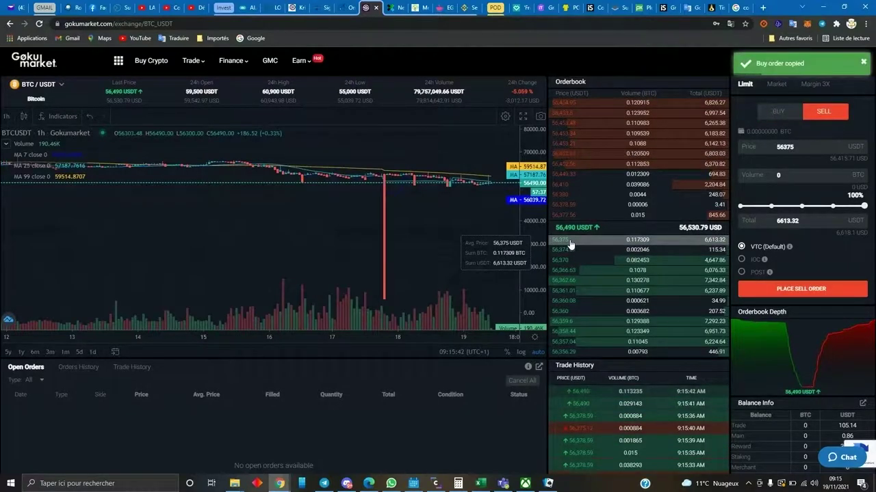
{"action": "left_click", "coordinate": [784, 292]}
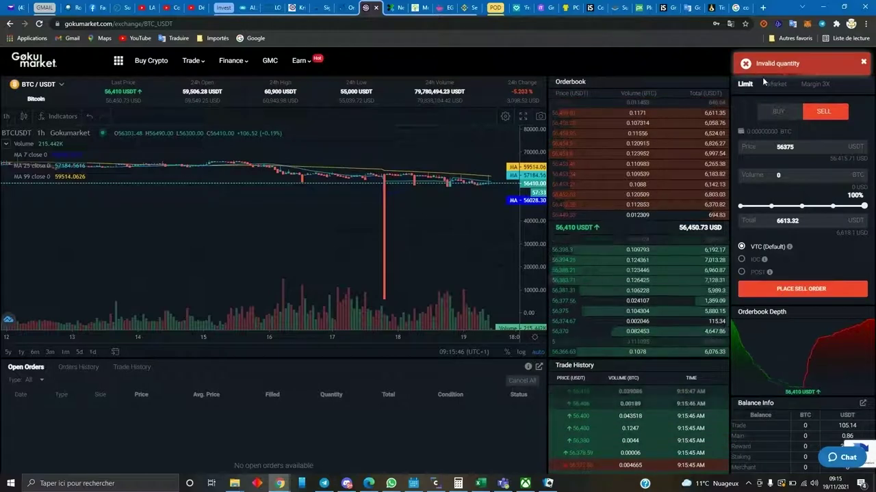
{"action": "left_click", "coordinate": [778, 111]}
{"action": "left_click", "coordinate": [820, 112]}
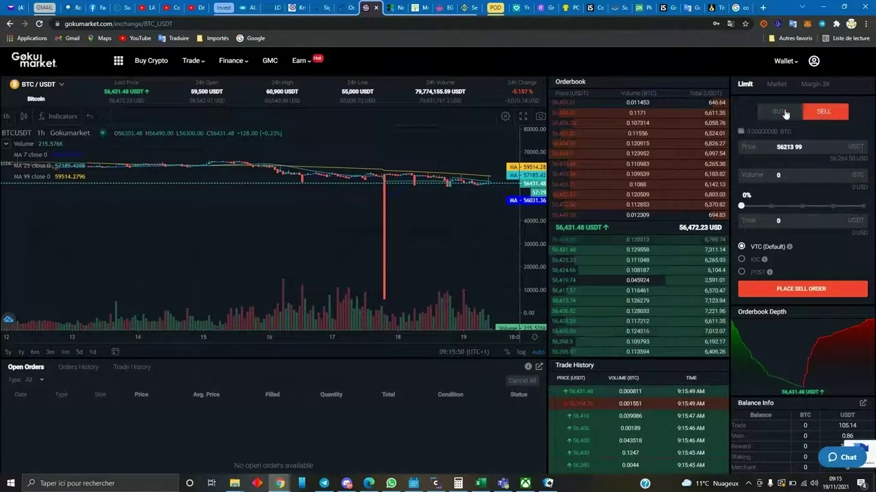
Reload the BTC/USDT trading page and show the orders history to check the buy order
{"action": "left_click", "coordinate": [79, 368]}
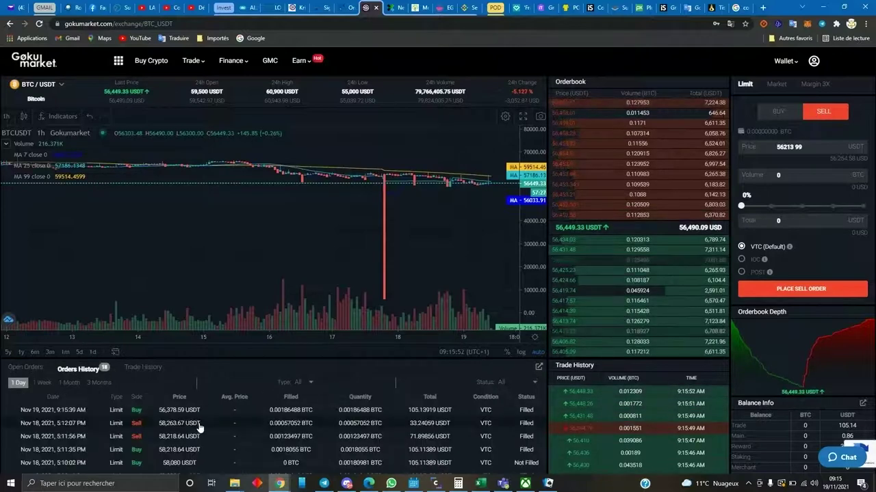
{"action": "left_click", "coordinate": [40, 23]}
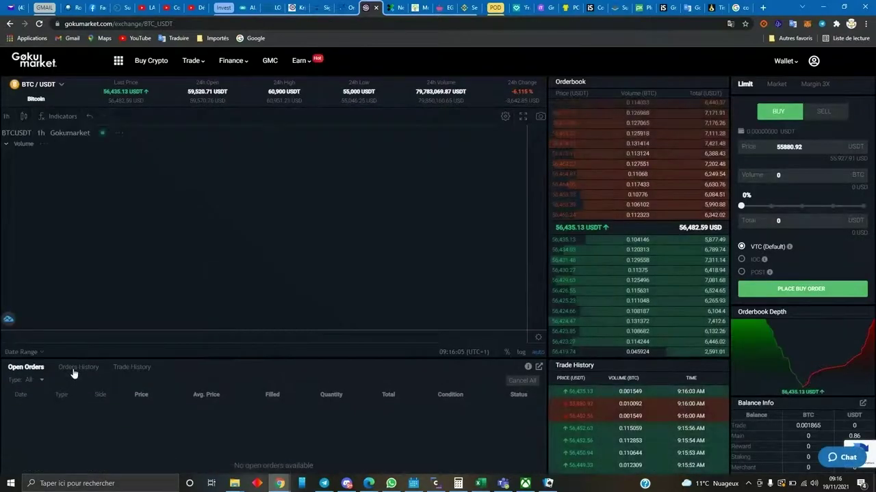
{"action": "left_click", "coordinate": [76, 368]}
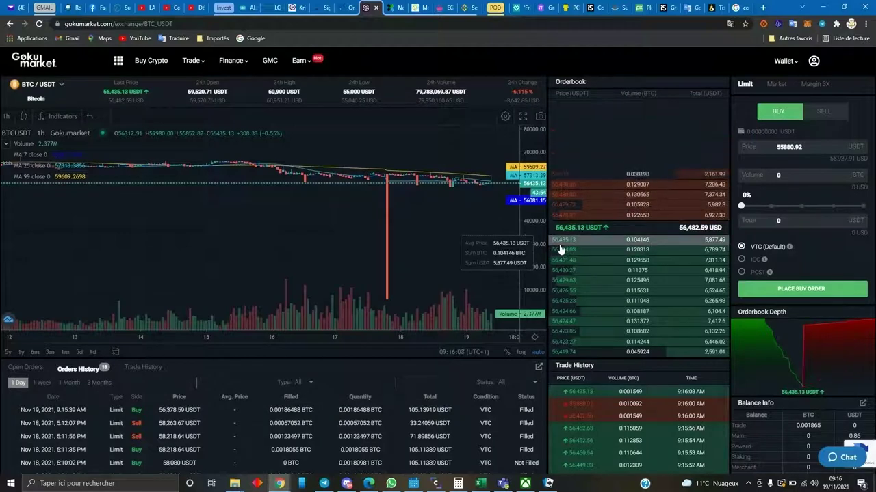
Place a limit sell order for 0.001864 BTC at 56,435.13 USDT, copied from the highest bid
{"action": "left_click", "coordinate": [561, 247]}
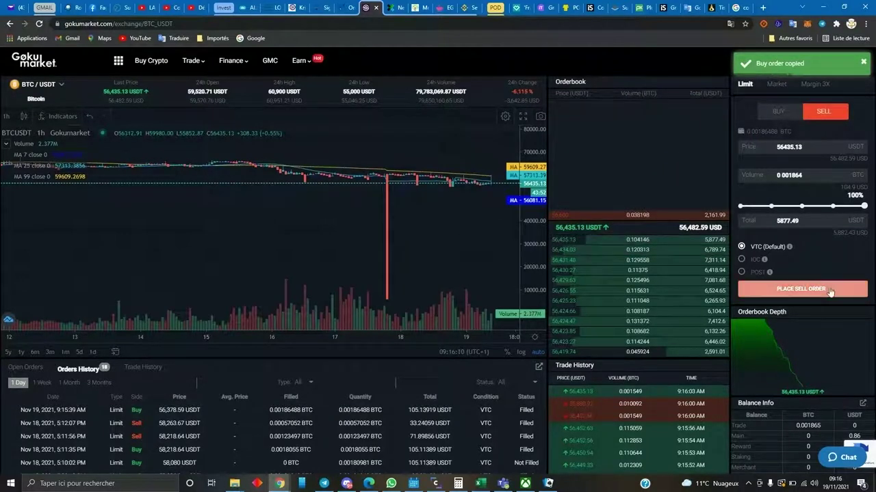
{"action": "left_click", "coordinate": [807, 290]}
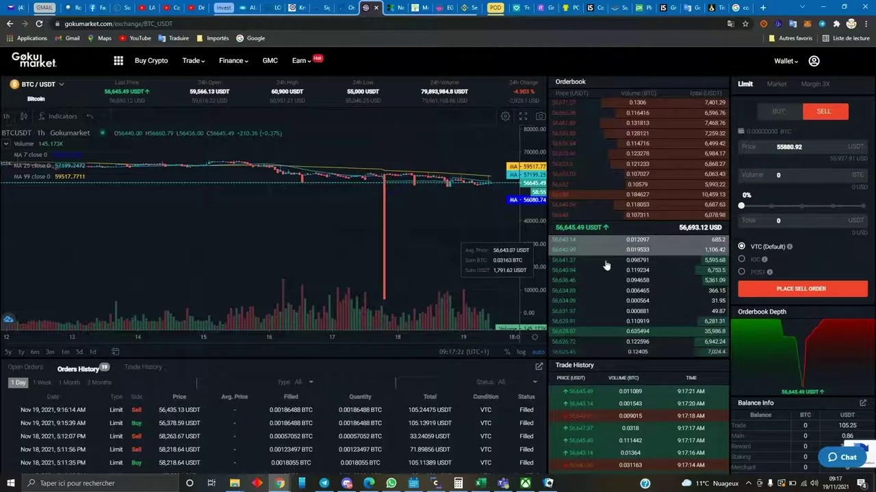
Buy 0.001858 BTC with a limit order at 56,648 USDT, and sell it with a limit order at 56,640.94 USDT
{"action": "left_click", "coordinate": [587, 221]}
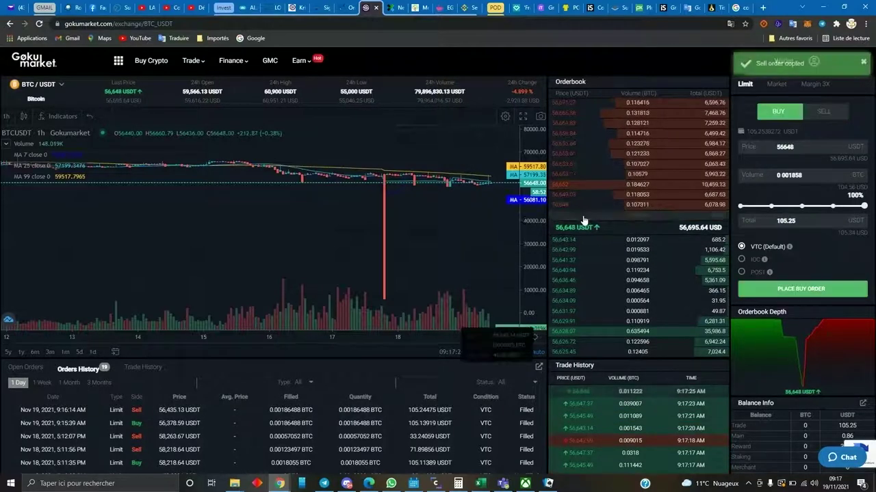
{"action": "left_click", "coordinate": [812, 290]}
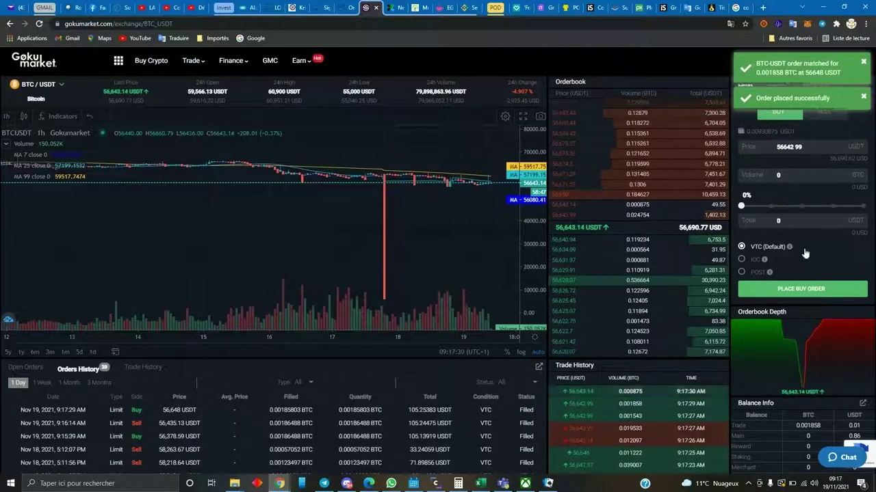
{"action": "left_click", "coordinate": [553, 240]}
{"action": "left_click", "coordinate": [791, 290]}
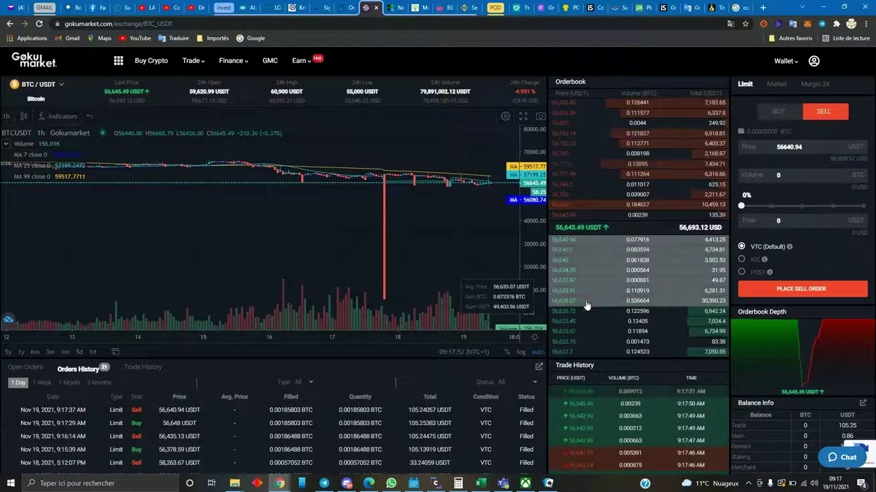
Place a limit buy order for 0.001858 BTC at 56,645.49 USDT, and try to place a sell order at 56,690.94 USDT
{"action": "left_click", "coordinate": [571, 218]}
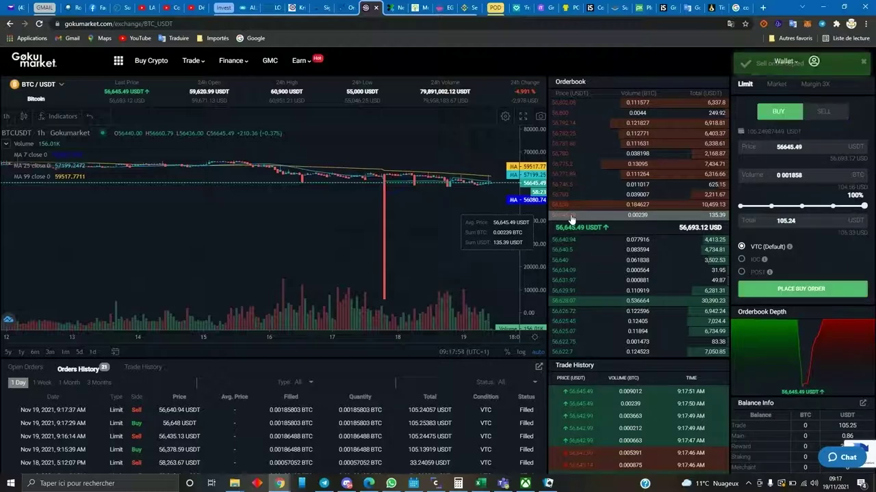
{"action": "left_click", "coordinate": [811, 292]}
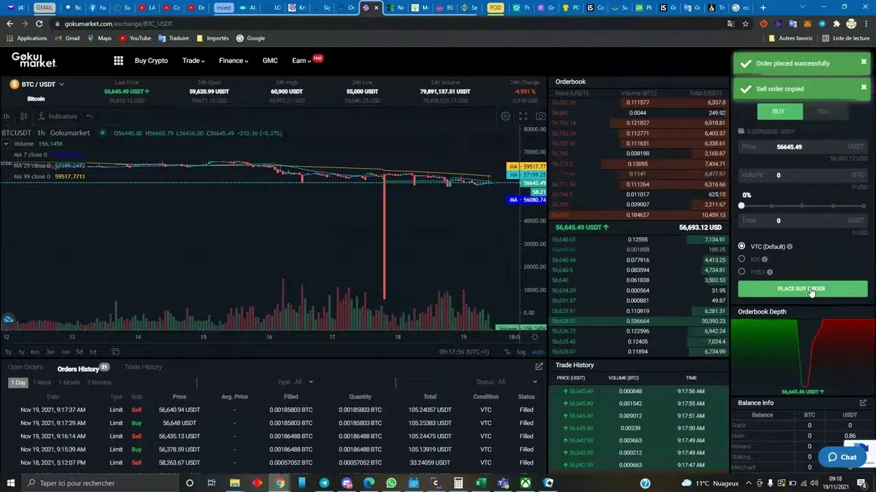
{"action": "left_click", "coordinate": [566, 240]}
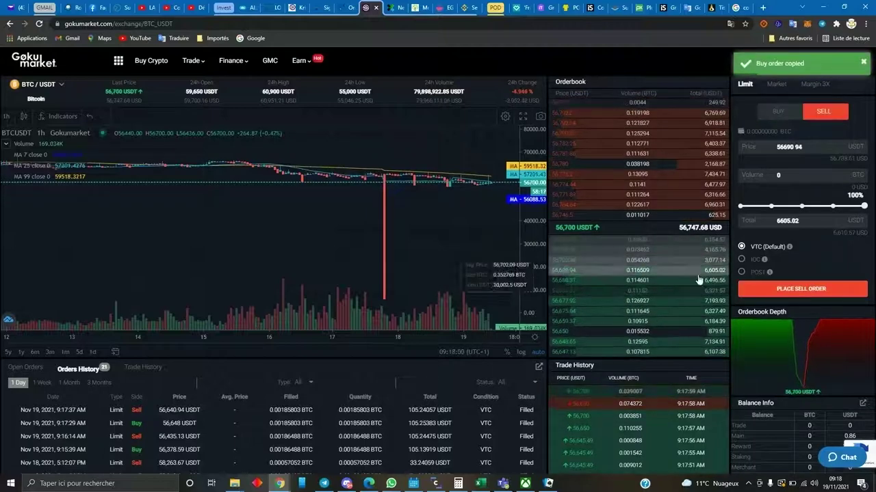
{"action": "left_click", "coordinate": [778, 291]}
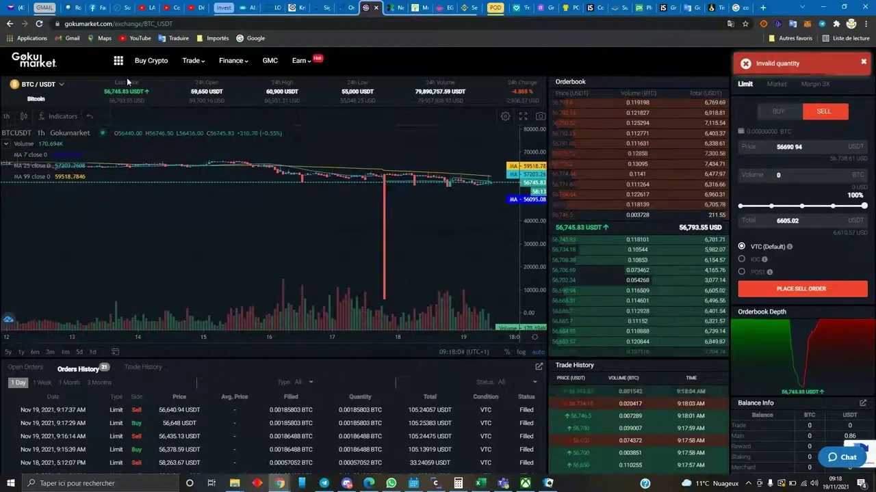
Reload the trading page, try to place a limit sell order at 56,745.83 USDT, and show the orders history
{"action": "left_click", "coordinate": [39, 24]}
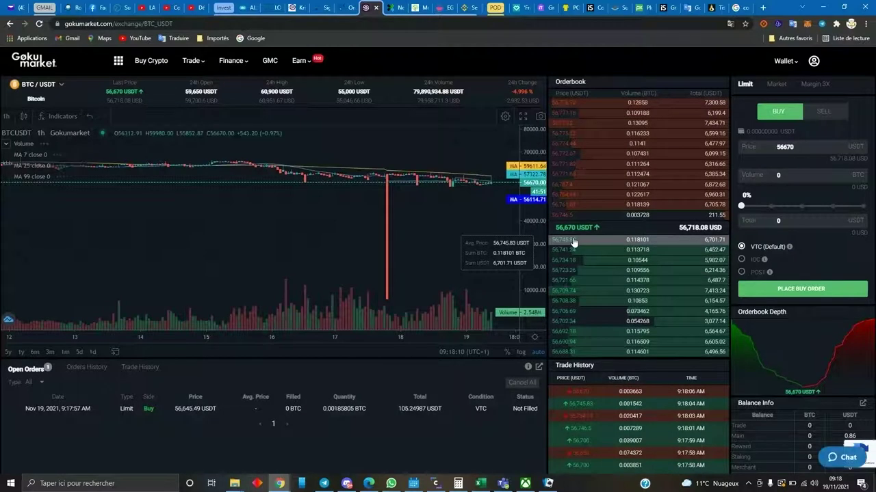
{"action": "left_click", "coordinate": [574, 241]}
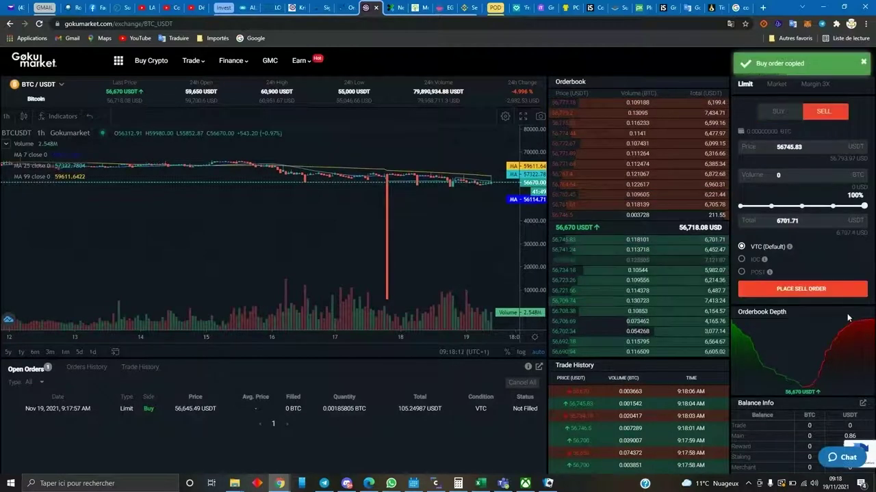
{"action": "left_click", "coordinate": [796, 288]}
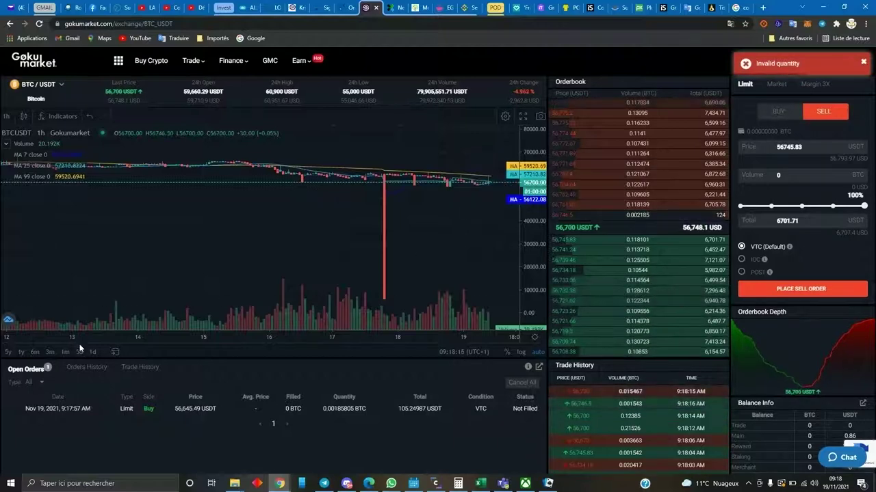
{"action": "left_click", "coordinate": [86, 368]}
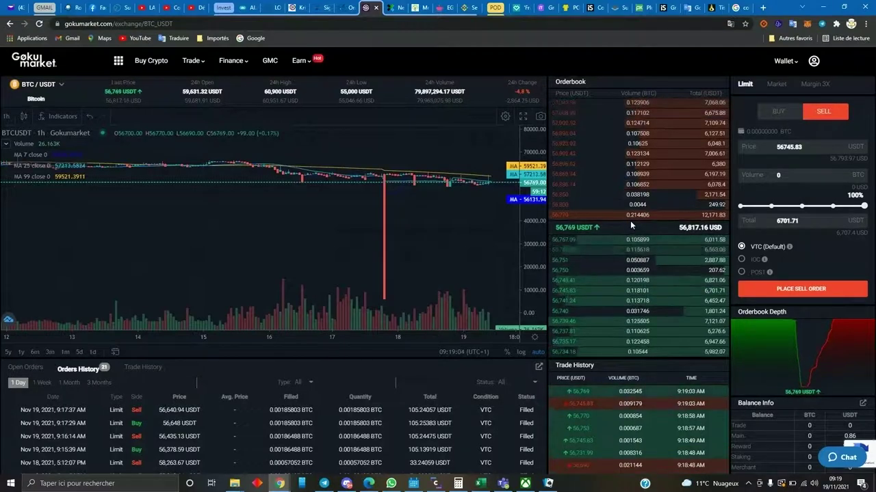
Try to place limit buy orders at 56,770 USDT and 56,869.16 USDT, copied from the lowest asks in the orderbook
{"action": "left_click", "coordinate": [630, 216]}
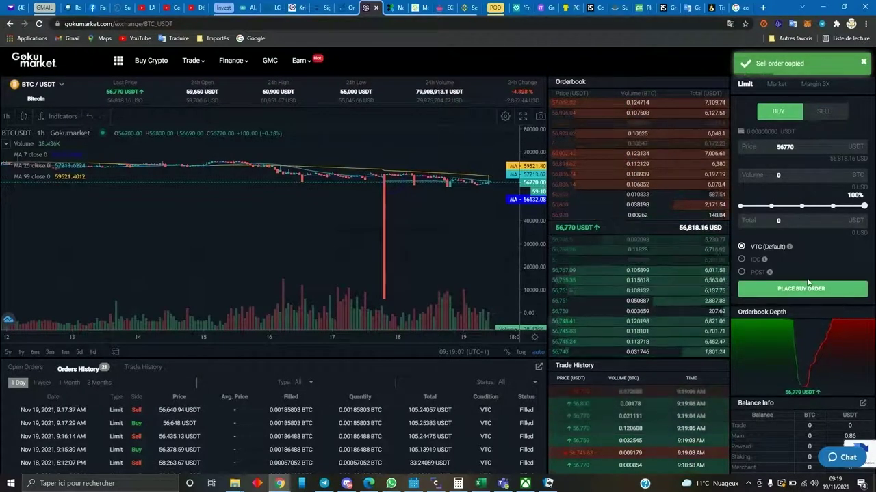
{"action": "left_click", "coordinate": [839, 290]}
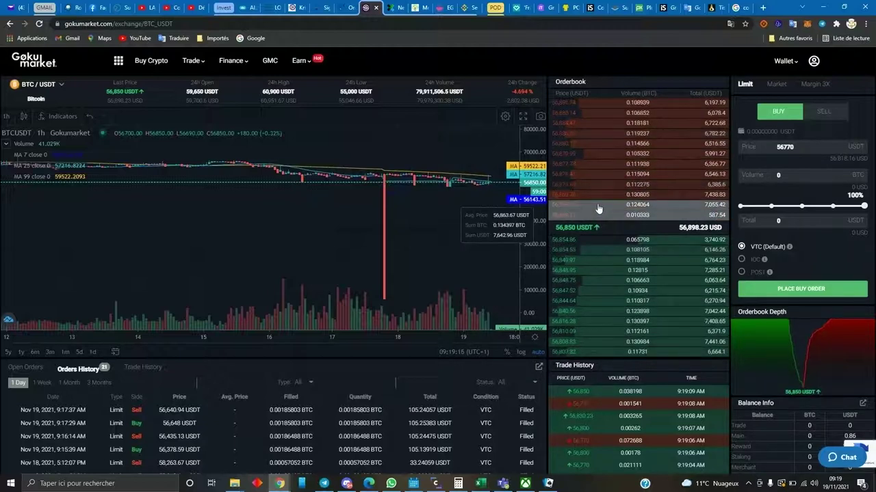
{"action": "left_click", "coordinate": [598, 208]}
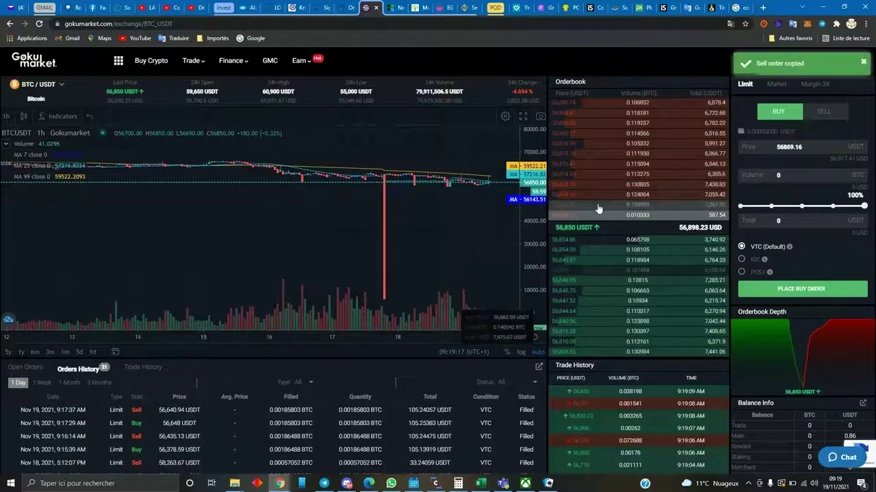
{"action": "left_click", "coordinate": [784, 289]}
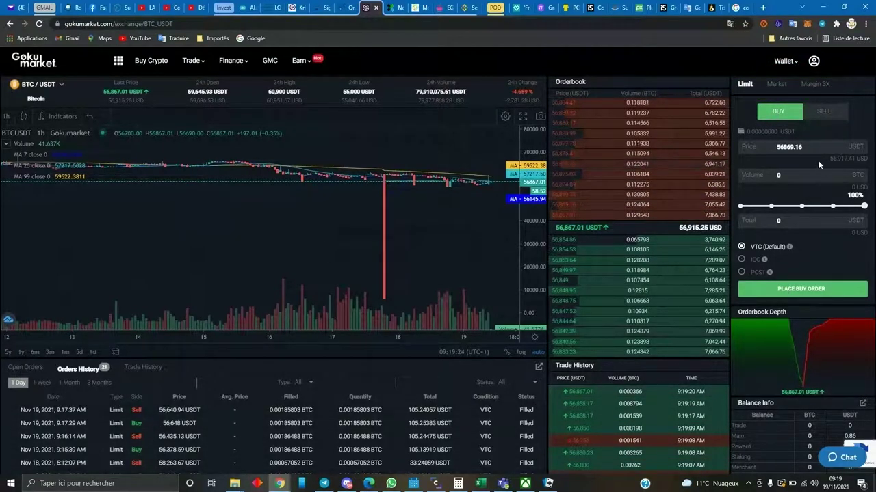
{"action": "left_click", "coordinate": [820, 111]}
{"action": "left_click", "coordinate": [778, 111]}
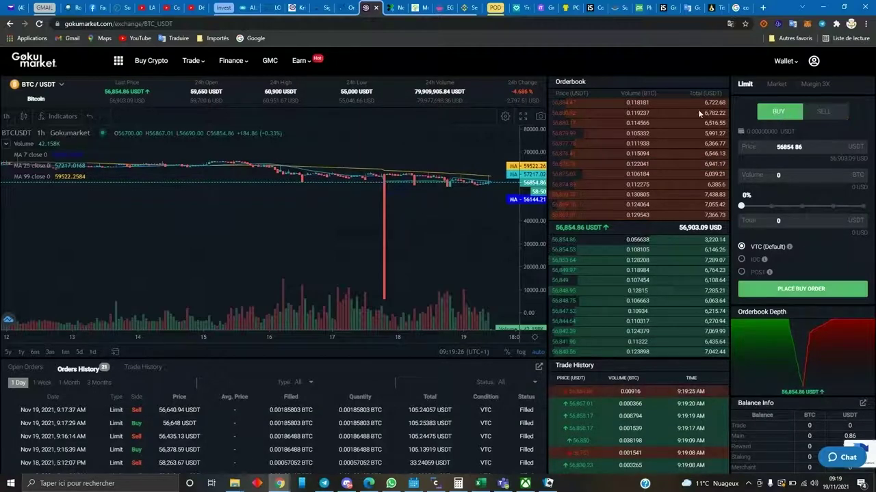
Reload the trading page and cancel the open limit buy order for 0.001858 BTC at 56,645.49 USDT
{"action": "left_click", "coordinate": [40, 23]}
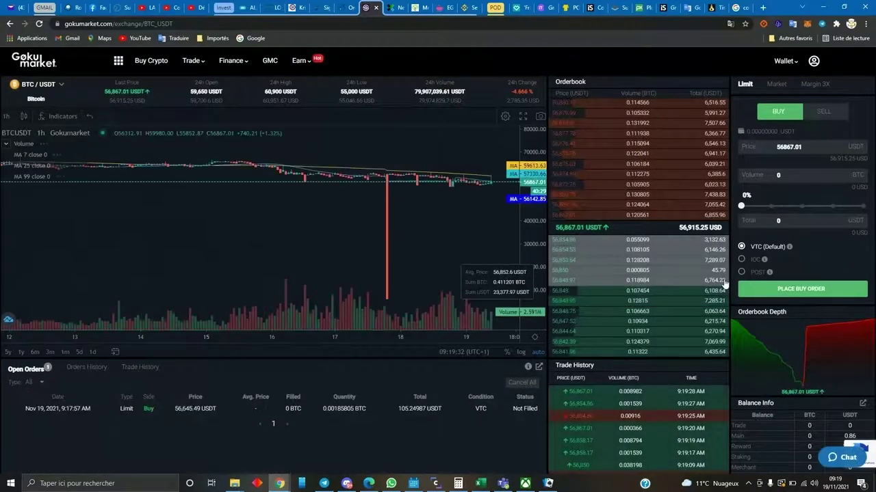
{"action": "left_click", "coordinate": [824, 113]}
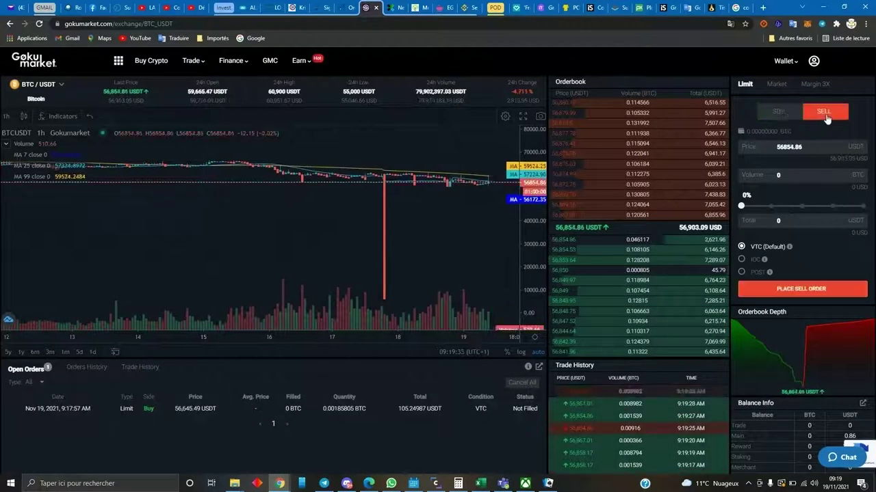
{"action": "left_click", "coordinate": [780, 112]}
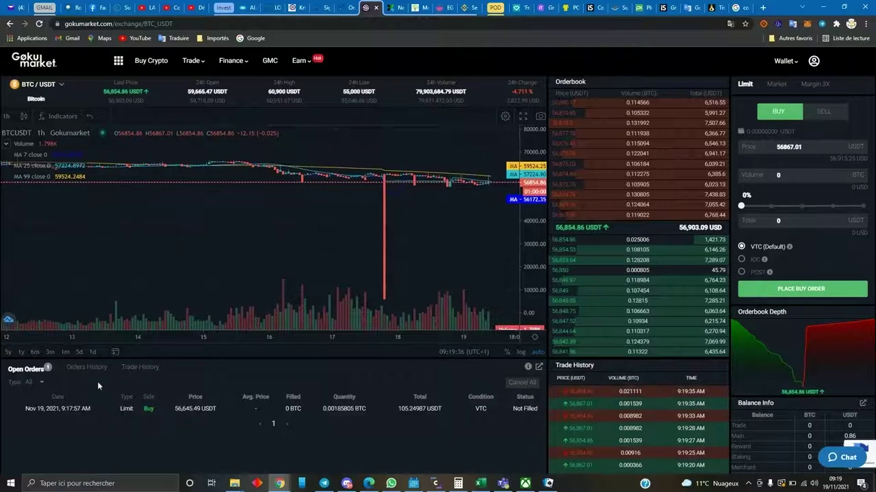
{"action": "left_click", "coordinate": [523, 410]}
{"action": "left_click", "coordinate": [404, 353]}
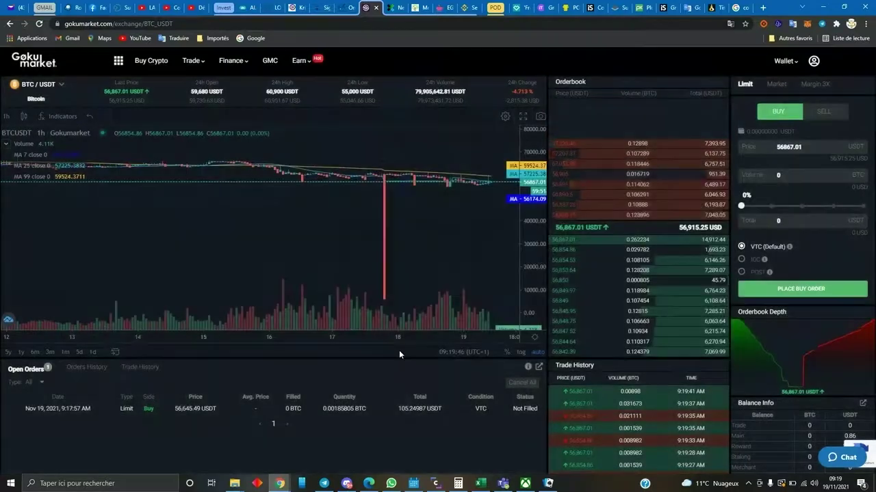
{"action": "left_click", "coordinate": [504, 382]}
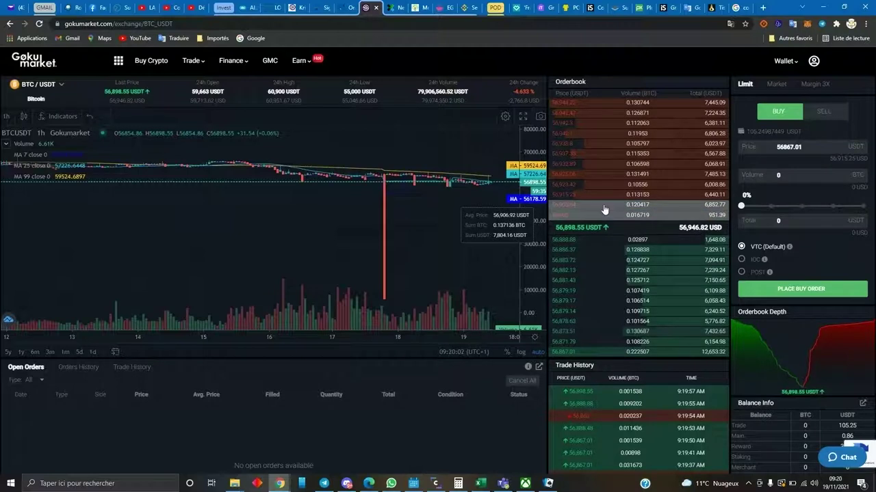
Buy 0.001849 BTC with a limit order at 56,908.84 USDT, and sell it with a limit order at 56,888.88 USDT
{"action": "left_click", "coordinate": [604, 209]}
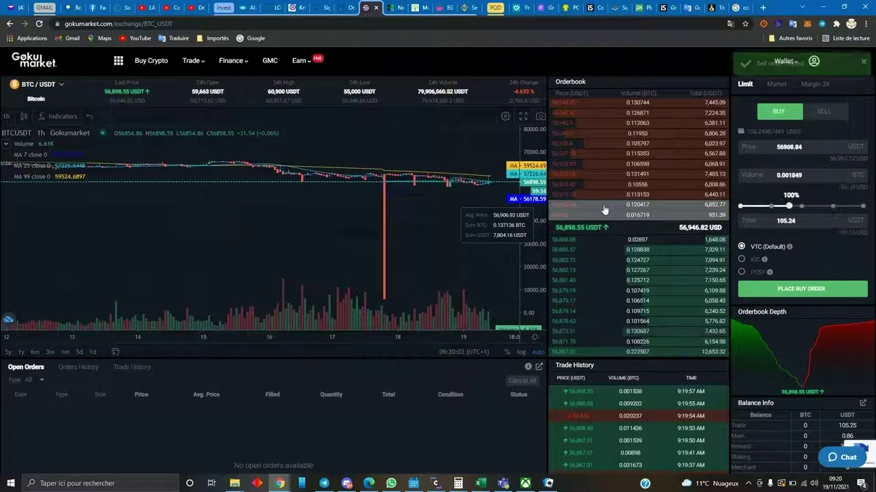
{"action": "left_click", "coordinate": [788, 290]}
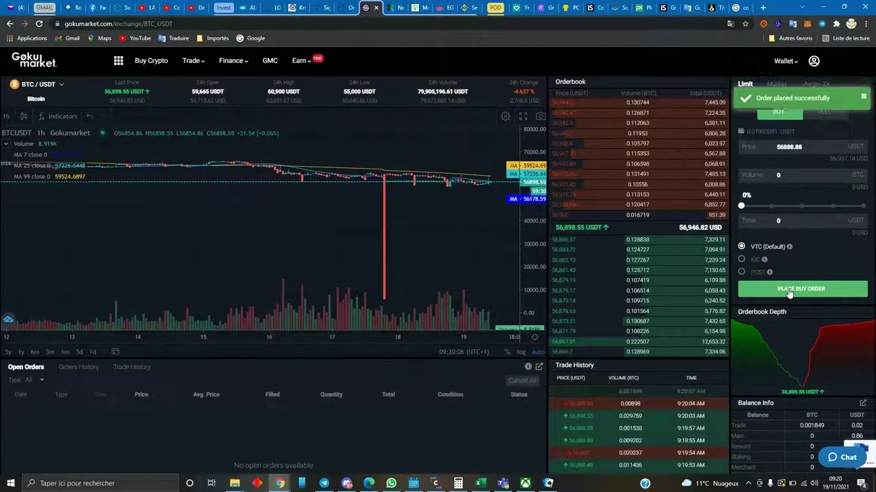
{"action": "left_click", "coordinate": [585, 240]}
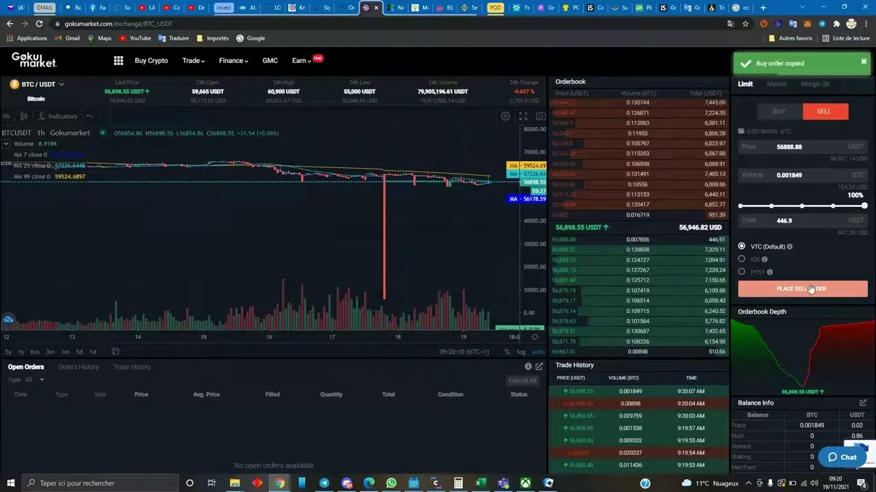
{"action": "left_click", "coordinate": [581, 243]}
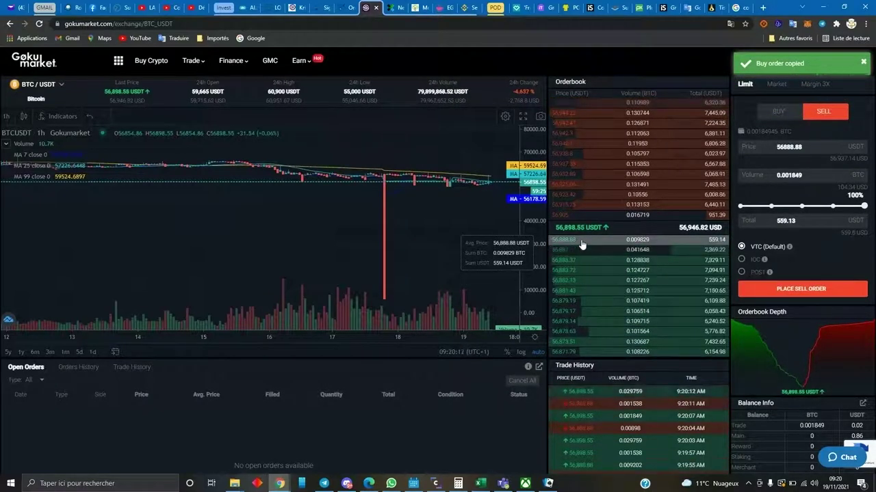
{"action": "left_click", "coordinate": [771, 290]}
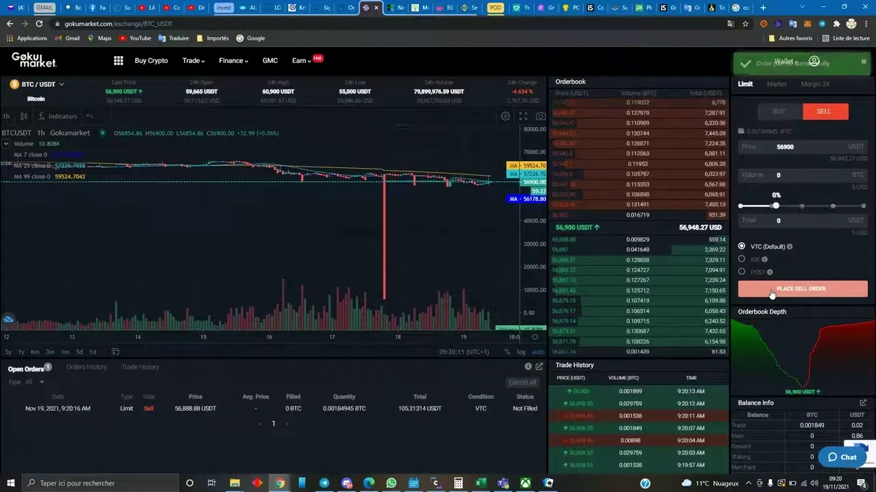
Show the orders history and check the totals of the latest buy and sell orders
{"action": "left_click", "coordinate": [79, 367]}
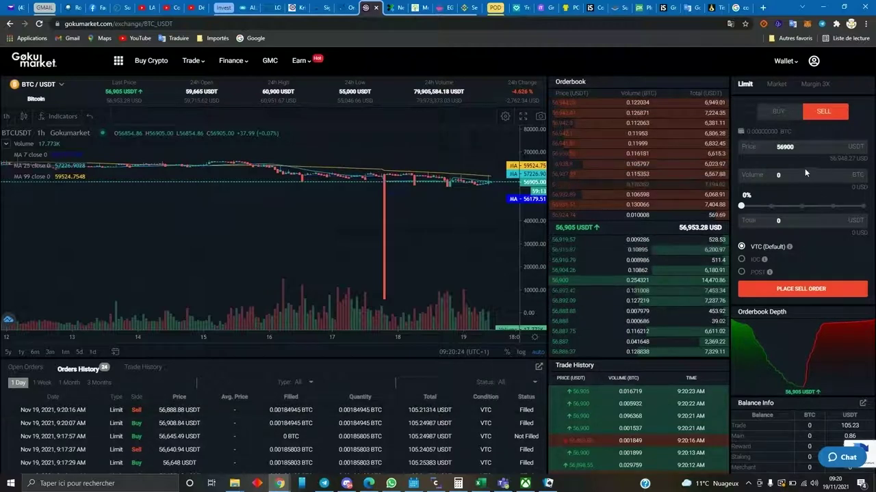
{"action": "scroll", "coordinate": [445, 457], "scroll_direction": "down", "scroll_amount": 1}
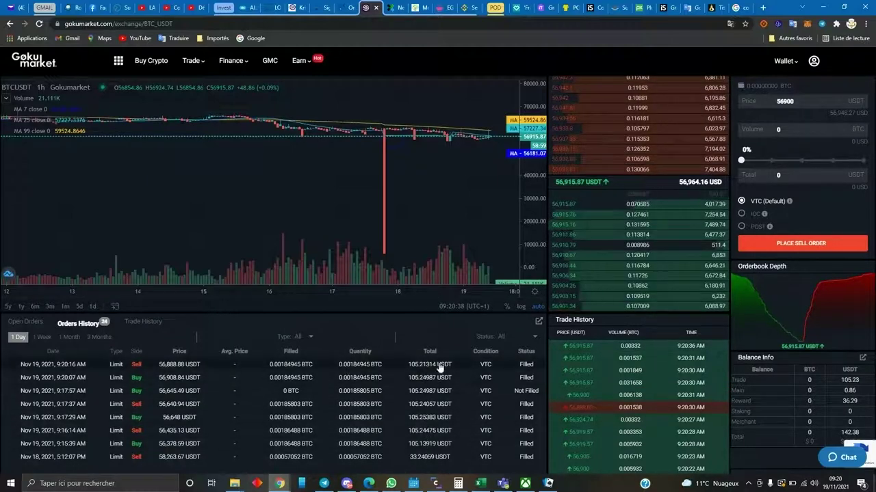
{"action": "scroll", "coordinate": [444, 390], "scroll_direction": "up", "scroll_amount": 1}
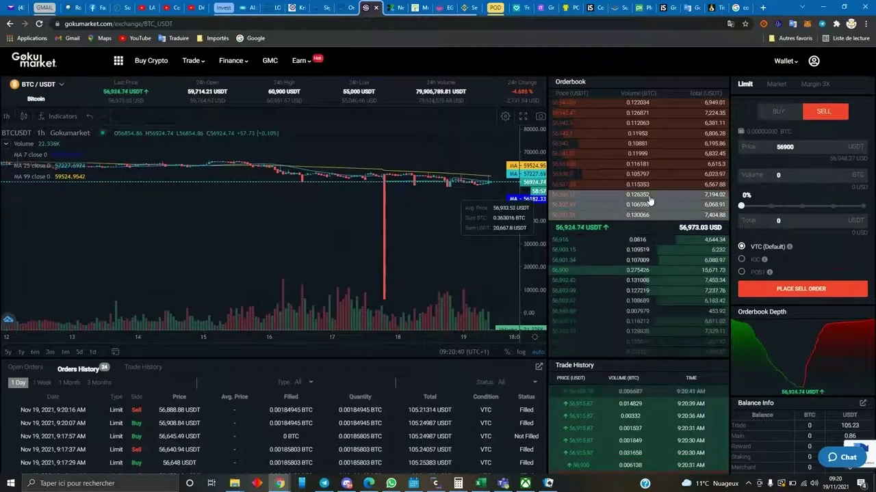
Buy 0.001848 BTC with a limit order at 56,914.5 USDT, and sell it with a limit order at 56,900 USDT
{"action": "left_click", "coordinate": [615, 215]}
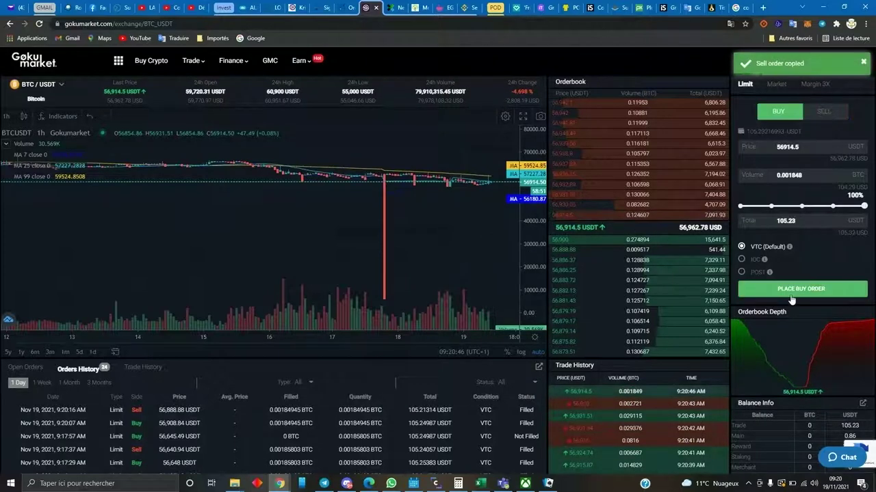
{"action": "left_click", "coordinate": [792, 291]}
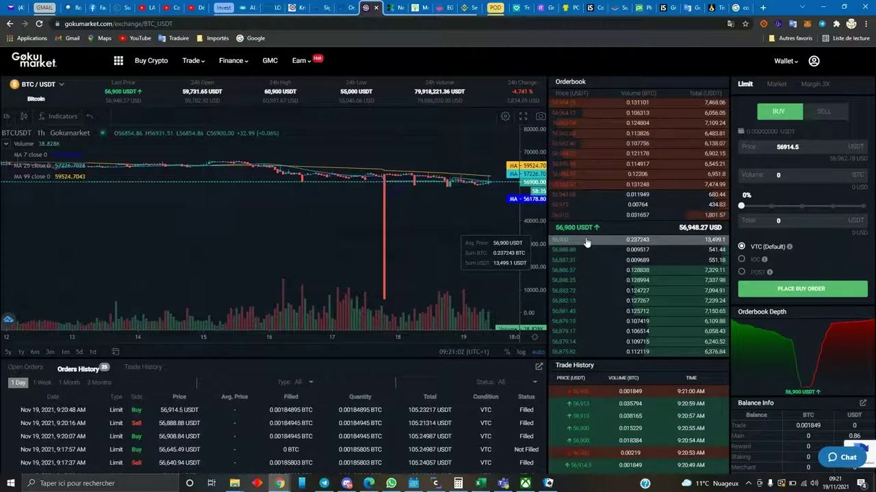
{"action": "left_click", "coordinate": [586, 241]}
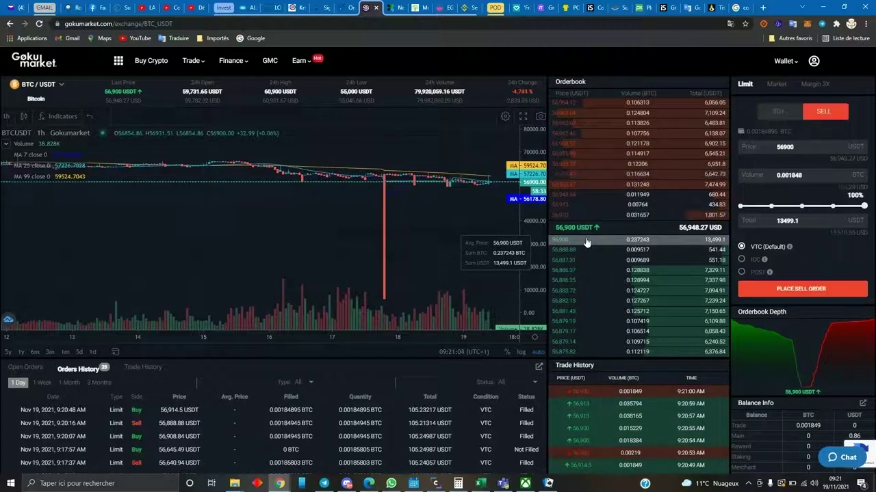
{"action": "left_click", "coordinate": [813, 290]}
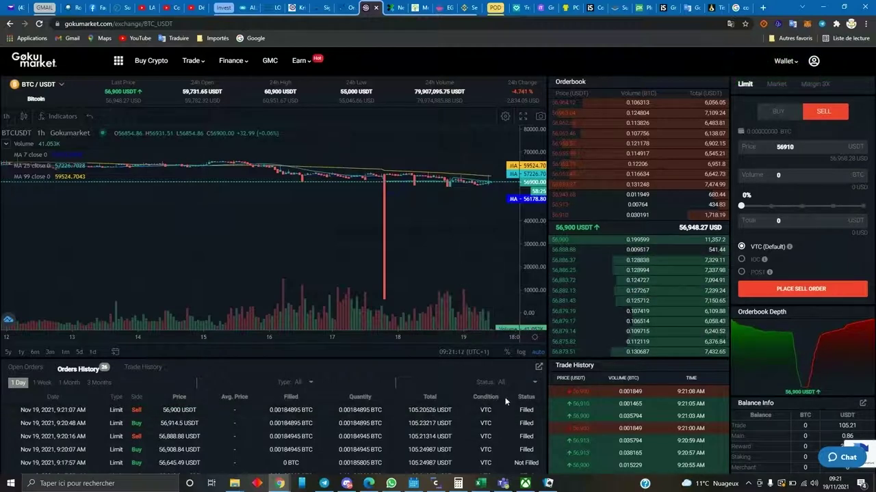
{"action": "scroll", "coordinate": [435, 390], "scroll_direction": "down", "scroll_amount": 2}
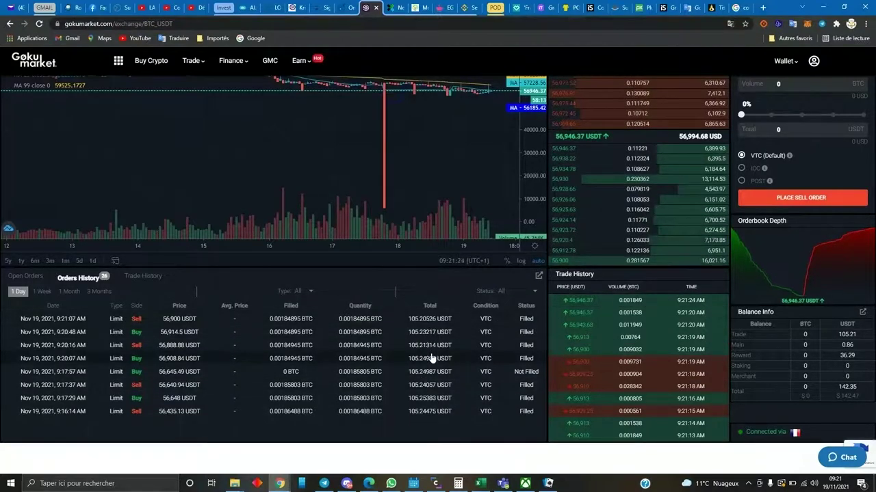
{"action": "scroll", "coordinate": [431, 355], "scroll_direction": "up", "scroll_amount": 2}
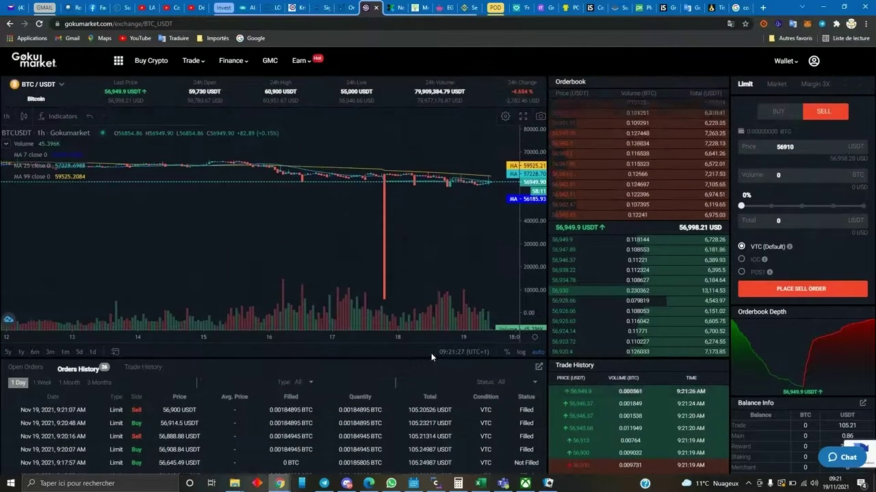
Open the GMC Unlock Program page and examine the volume unlock progress, the unlock schedule and the GMC totals
{"action": "mouse_move", "coordinate": [783, 61]}
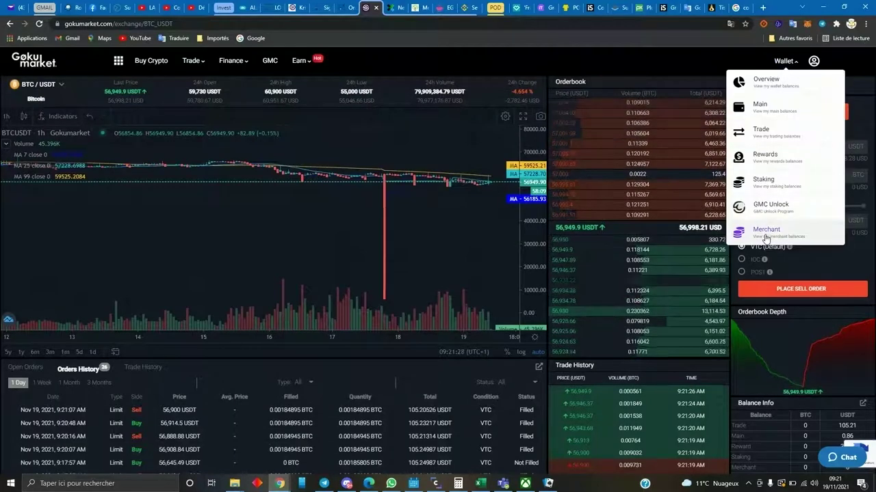
{"action": "left_click", "coordinate": [763, 208]}
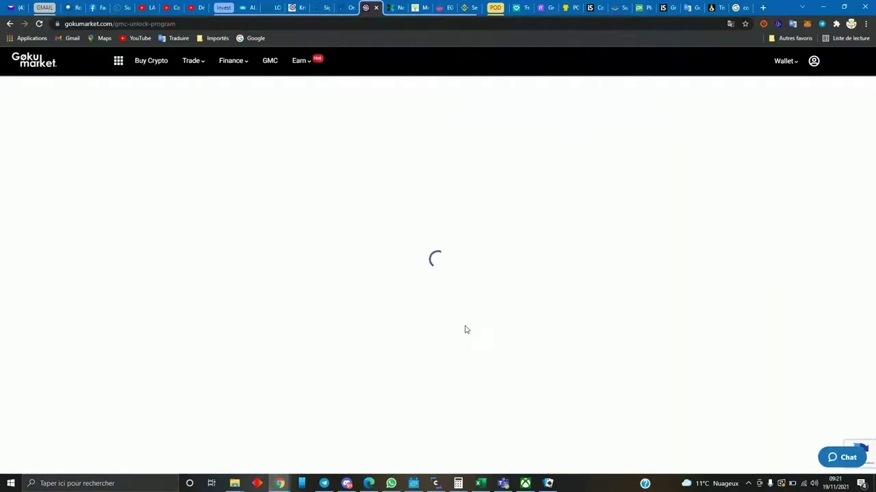
{"action": "scroll", "coordinate": [465, 330], "scroll_direction": "down", "scroll_amount": 3}
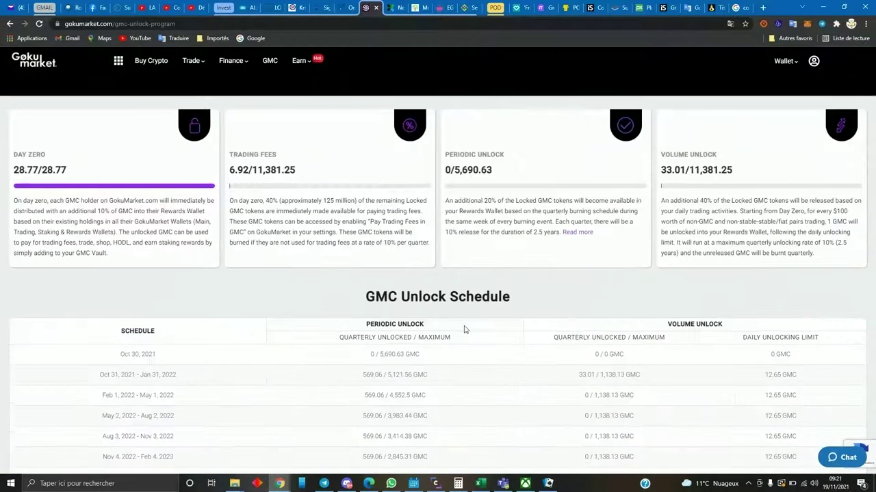
{"action": "scroll", "coordinate": [464, 329], "scroll_direction": "down", "scroll_amount": 2}
{"action": "scroll", "coordinate": [464, 330], "scroll_direction": "up", "scroll_amount": 2}
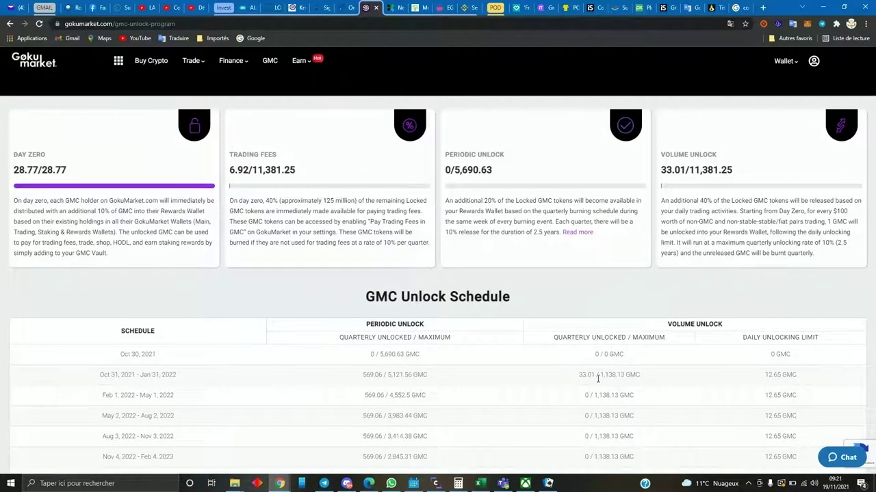
{"action": "key", "text": "alt+Tab"}
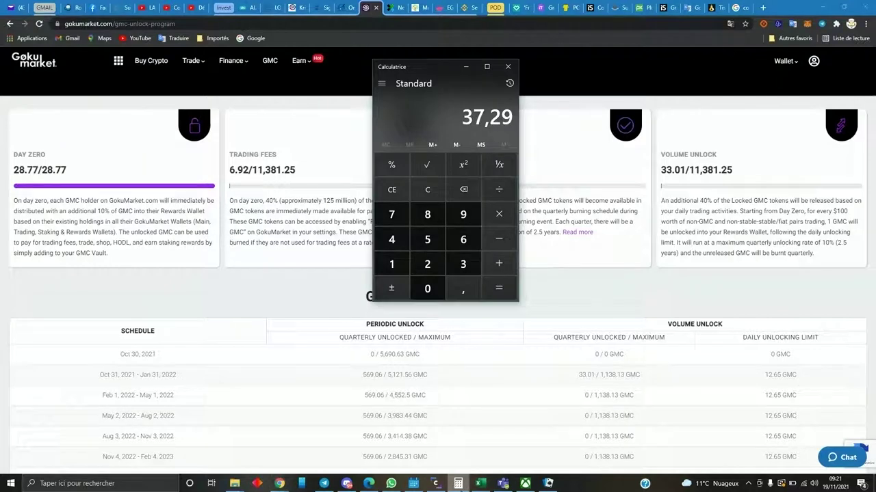
{"action": "key", "text": "alt+Tab"}
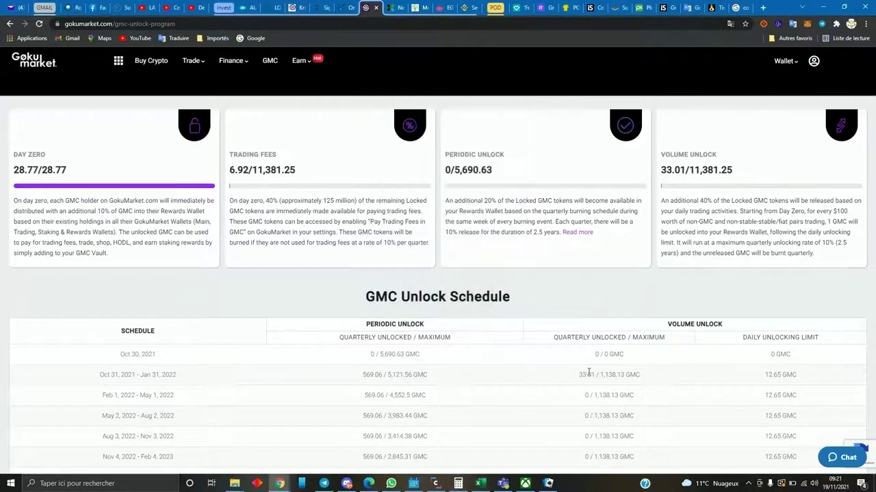
{"action": "scroll", "coordinate": [562, 342], "scroll_direction": "up", "scroll_amount": 4}
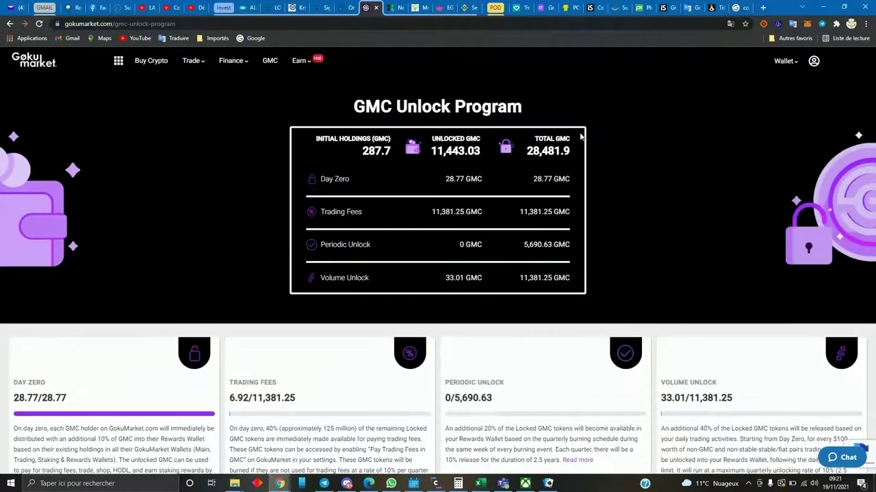
On the Advanced trading page, buy 0.001845 BTC with a limit order at 57,000 USDT, and sell it with a limit order at 56,960 USDT
{"action": "mouse_move", "coordinate": [230, 63]}
{"action": "mouse_move", "coordinate": [194, 62]}
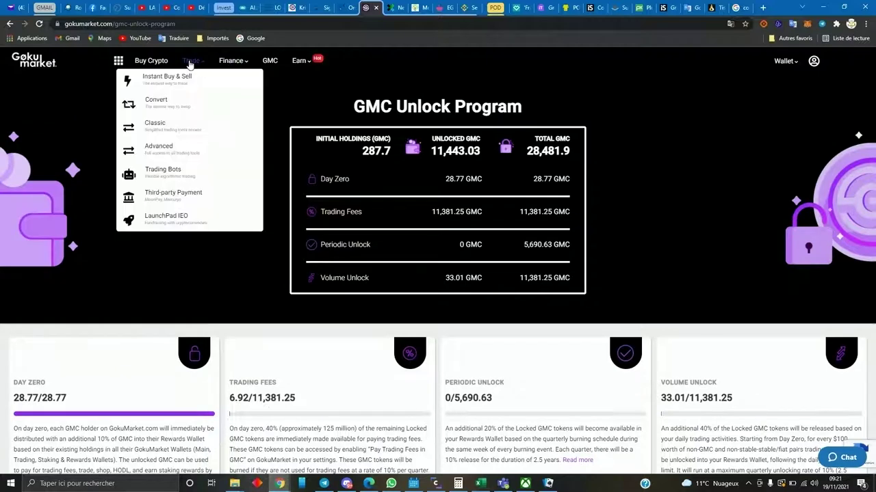
{"action": "left_click", "coordinate": [165, 152]}
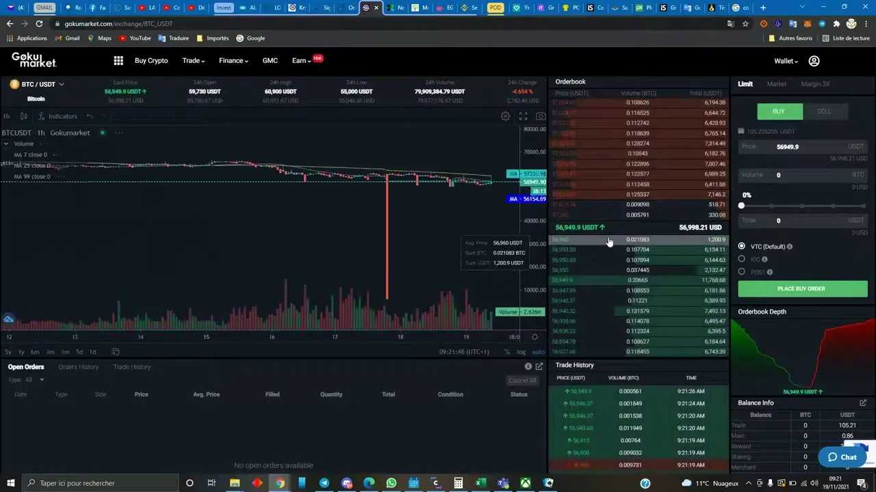
{"action": "left_click", "coordinate": [606, 217]}
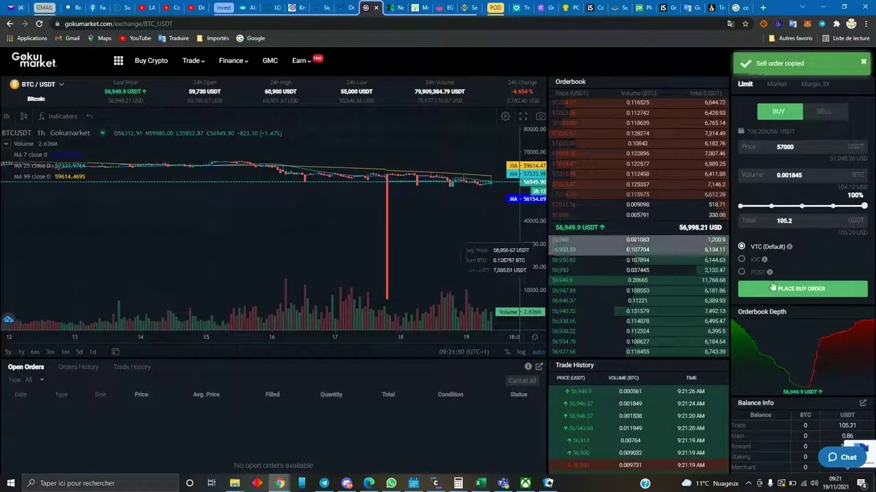
{"action": "left_click", "coordinate": [792, 292]}
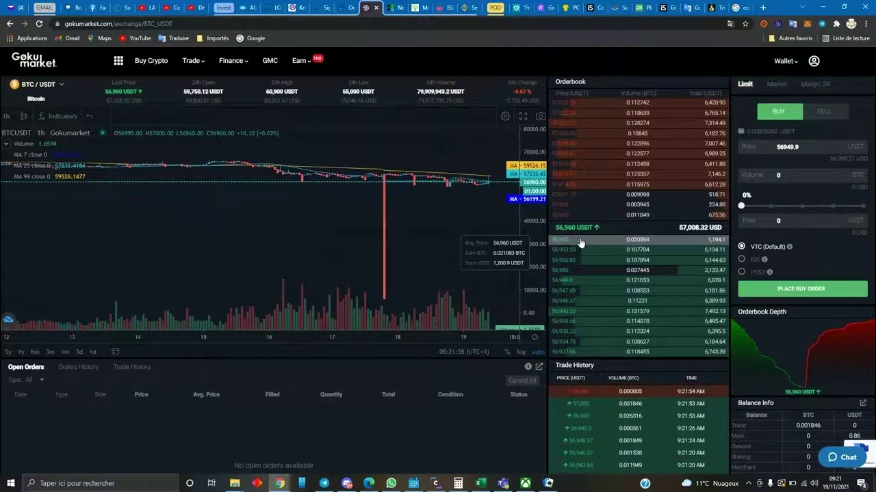
{"action": "left_click", "coordinate": [579, 243]}
{"action": "left_click", "coordinate": [791, 290]}
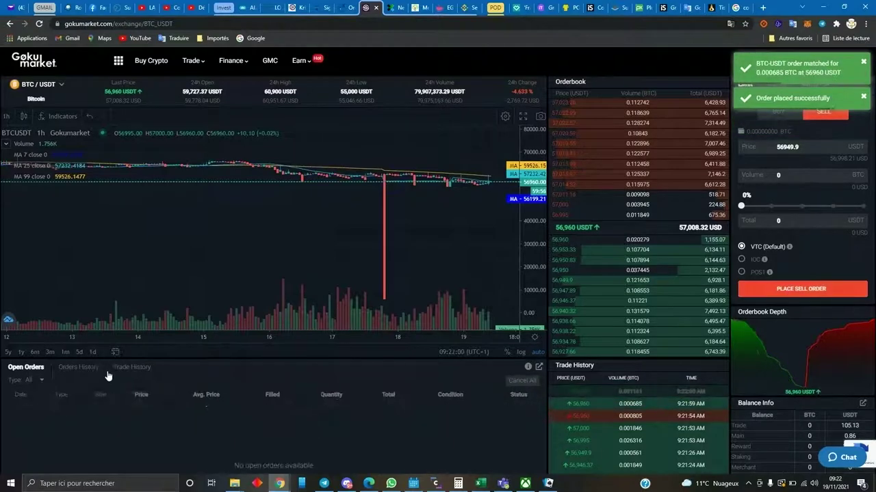
Show the orders history, and buy 0.001844 BTC with a limit order at 57,002.26 USDT
{"action": "left_click", "coordinate": [87, 368]}
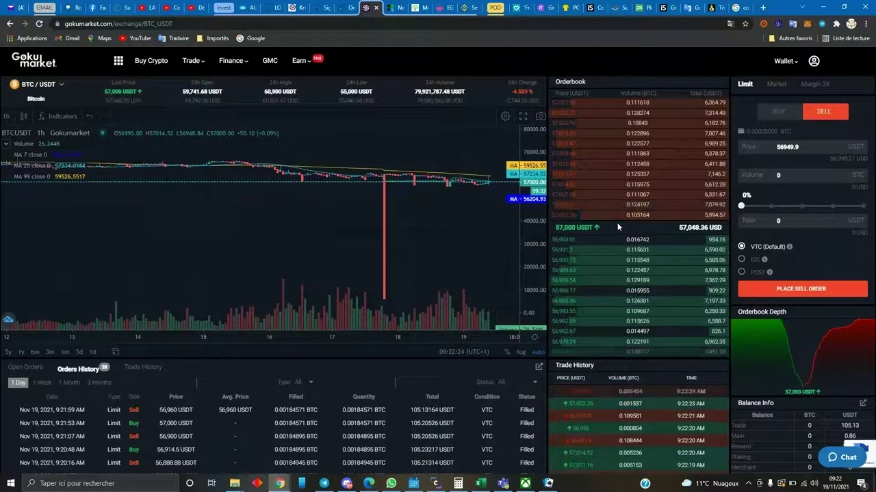
{"action": "left_click", "coordinate": [617, 216]}
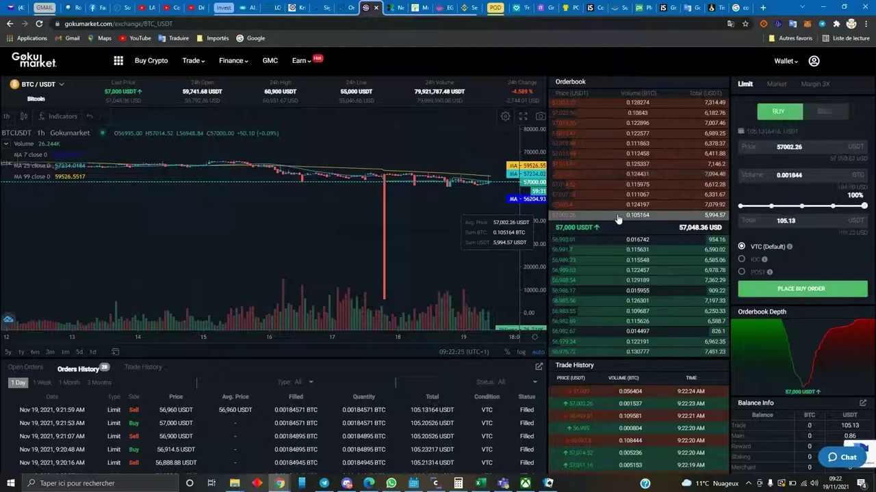
{"action": "left_click", "coordinate": [794, 288]}
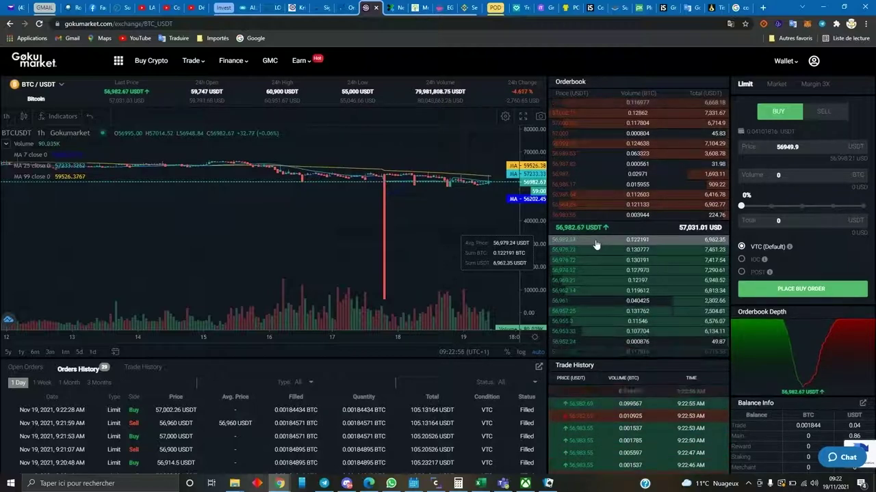
Place a limit order to sell the 0.001844 BTC at 56,962.14 USDT
{"action": "left_click", "coordinate": [790, 288]}
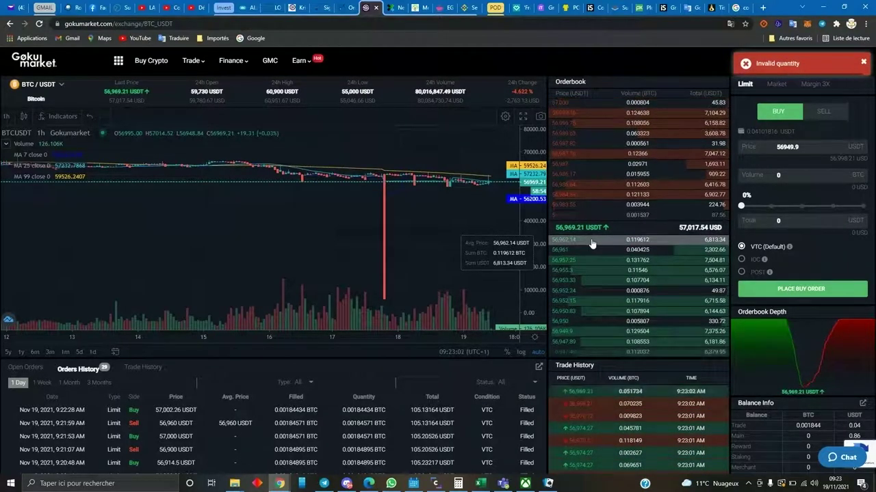
{"action": "left_click", "coordinate": [592, 244]}
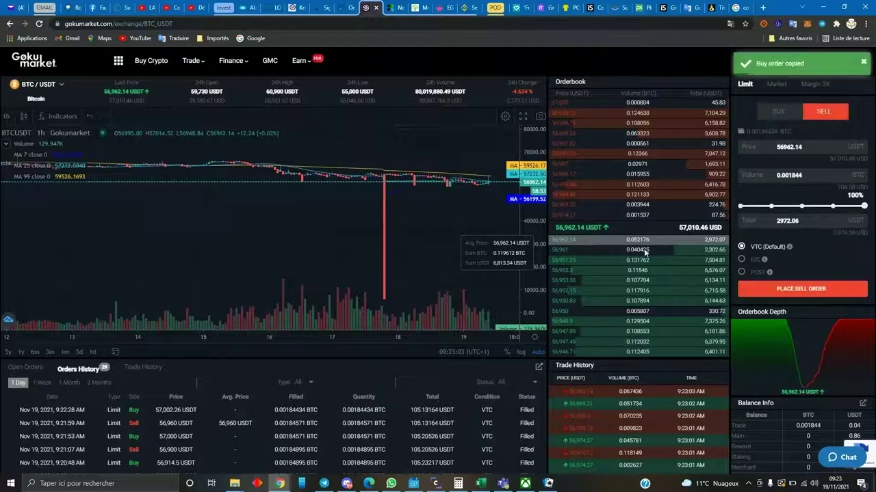
{"action": "left_click", "coordinate": [767, 292]}
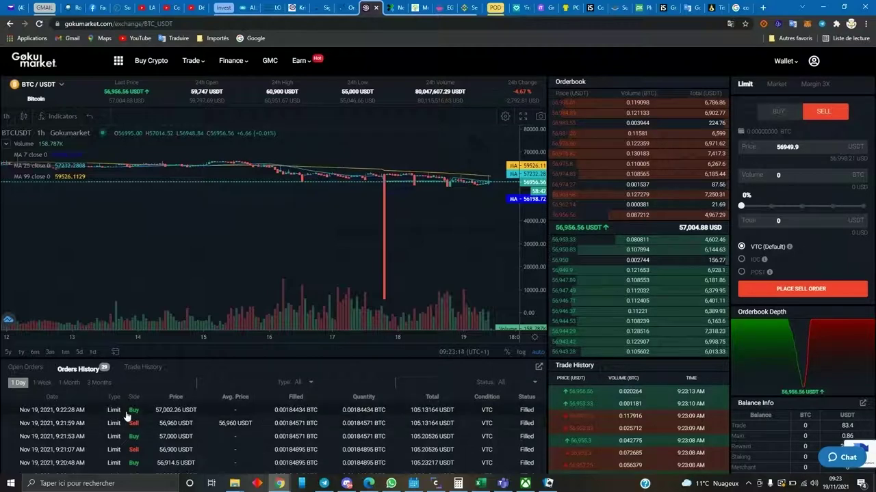
Cancel the partially filled sell order, and sell the remaining 0.00038 BTC with a limit order at 56,960 USDT
{"action": "left_click", "coordinate": [30, 371]}
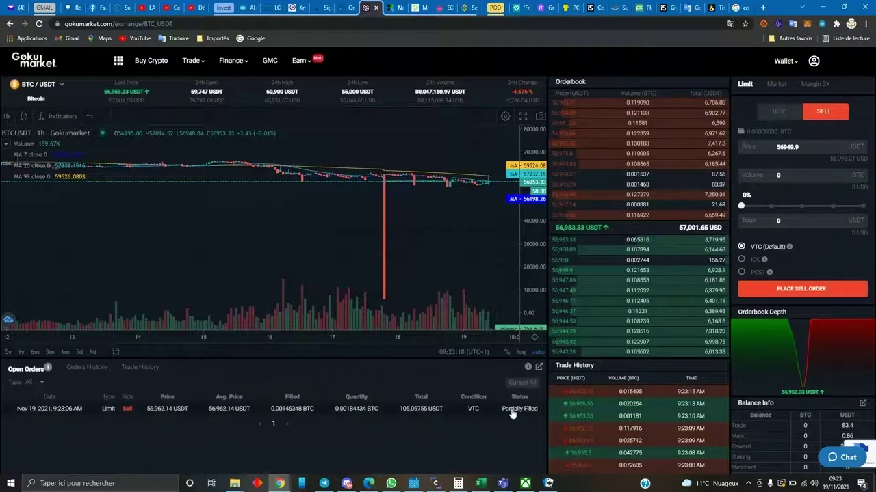
{"action": "left_click", "coordinate": [512, 409]}
{"action": "left_click", "coordinate": [402, 334]}
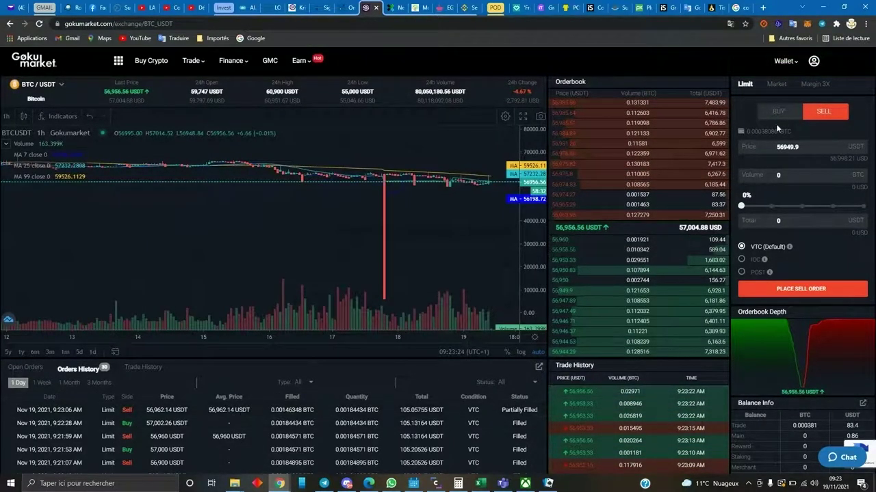
{"action": "left_click", "coordinate": [577, 241]}
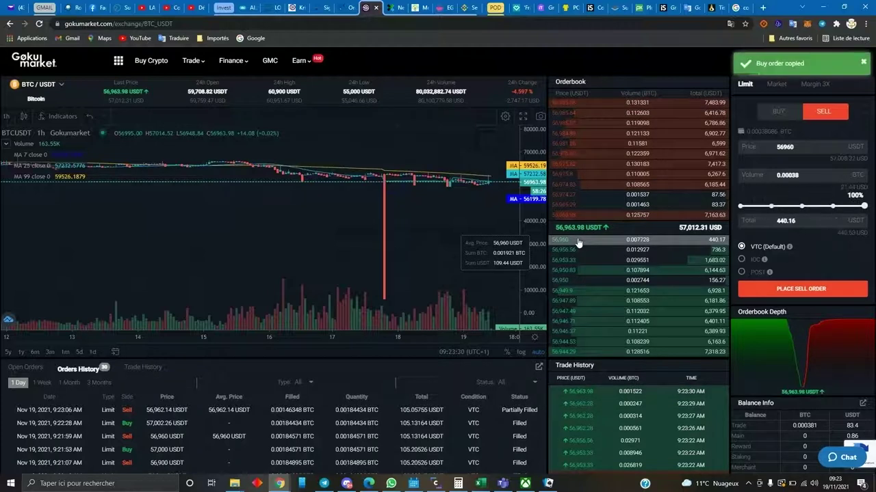
{"action": "left_click", "coordinate": [809, 292]}
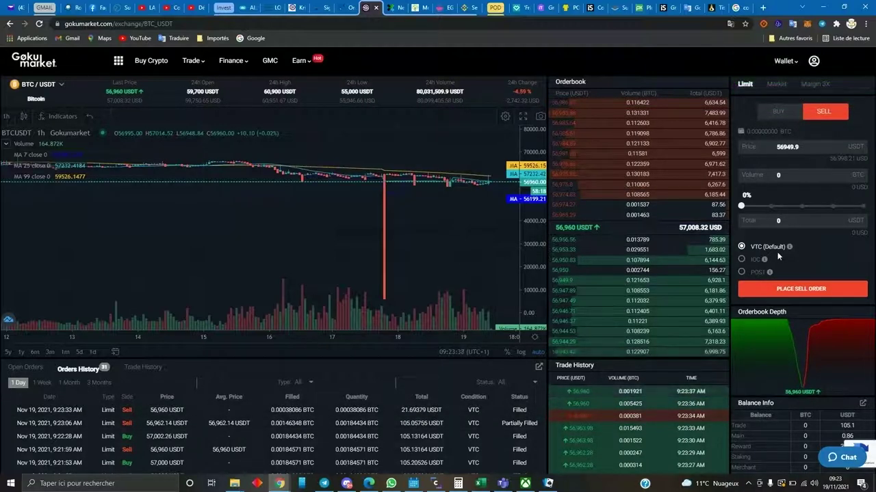
Try to place another limit sell order at 56,956.56 USDT, and return the order form to buying
{"action": "left_click", "coordinate": [598, 244]}
{"action": "left_click", "coordinate": [780, 291]}
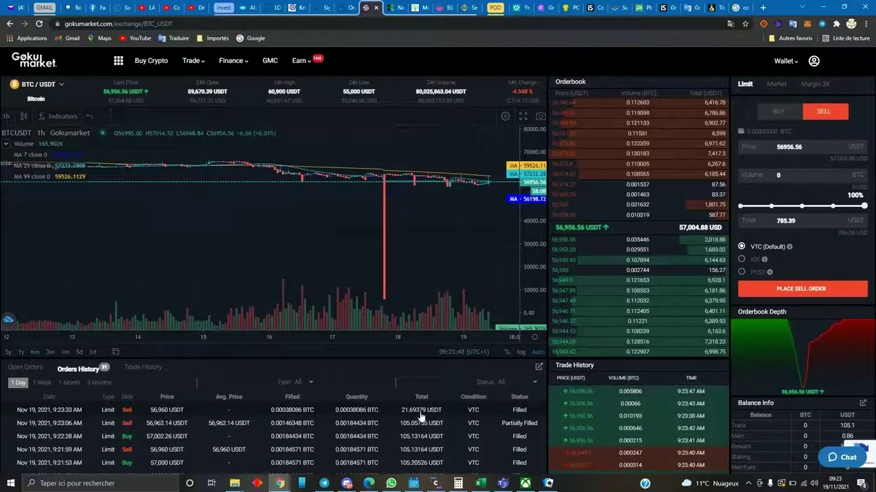
{"action": "left_click", "coordinate": [789, 113]}
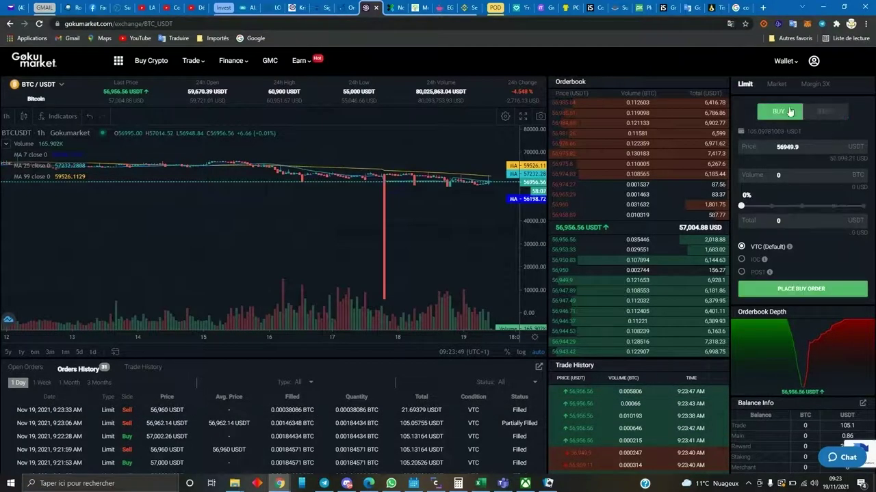
{"action": "left_click", "coordinate": [823, 112]}
{"action": "left_click", "coordinate": [778, 111]}
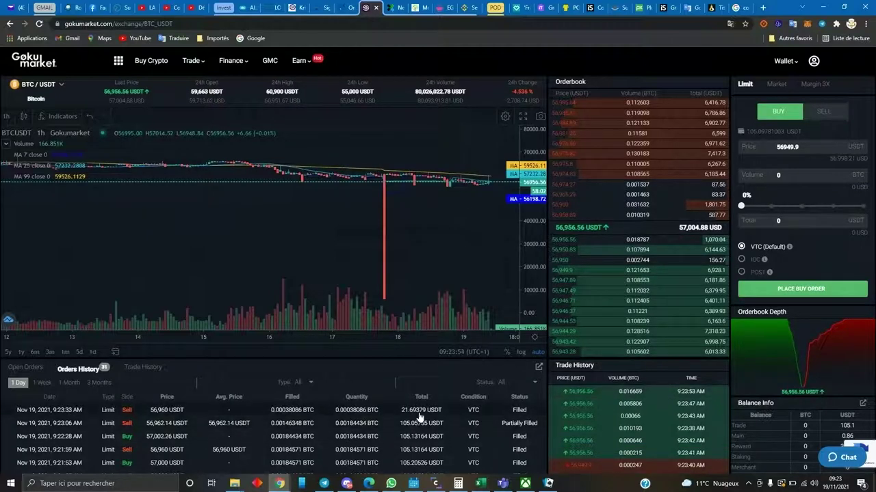
Check the open orders for anything pending, and review the totals of the latest orders in the orders history
{"action": "left_click", "coordinate": [31, 369]}
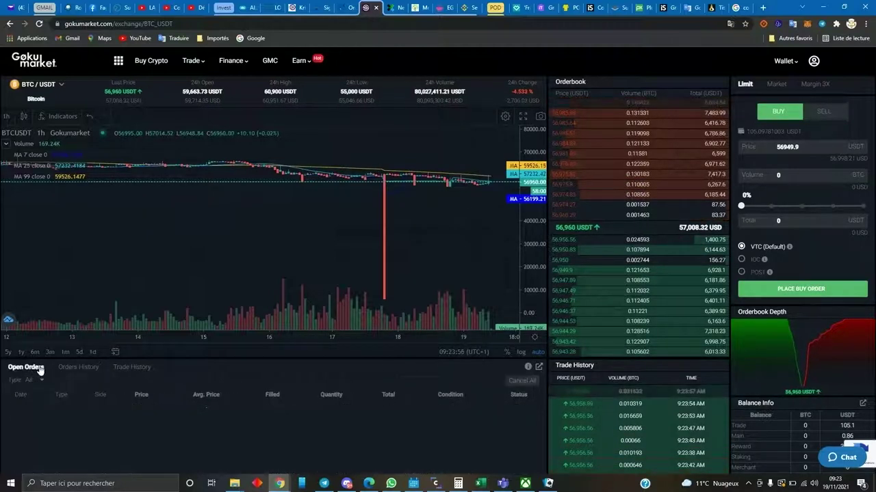
{"action": "left_click", "coordinate": [70, 369]}
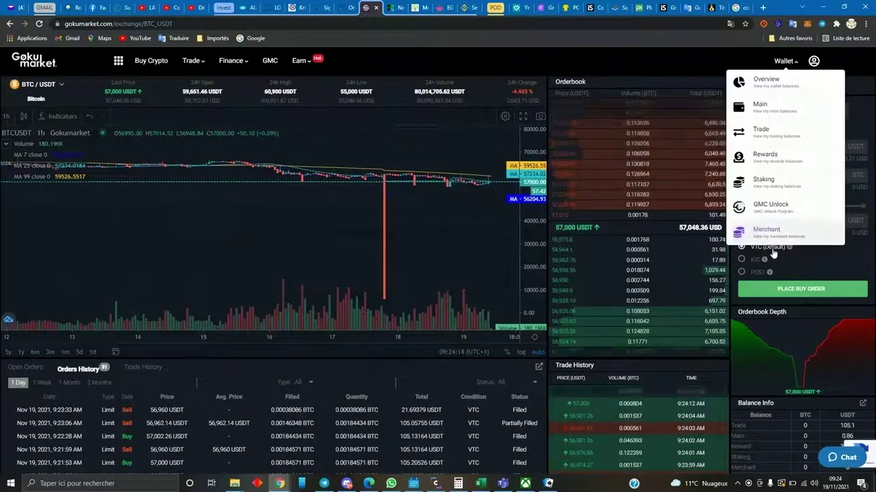
Open the GMC Unlock Program page and examine the volume unlock progress, the unlock schedule and the unlocked GMC total
{"action": "mouse_move", "coordinate": [782, 61]}
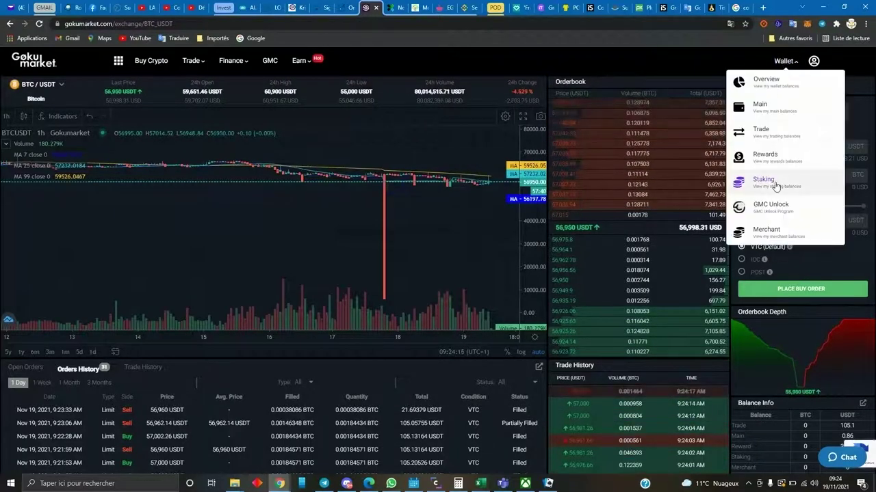
{"action": "left_click", "coordinate": [760, 207]}
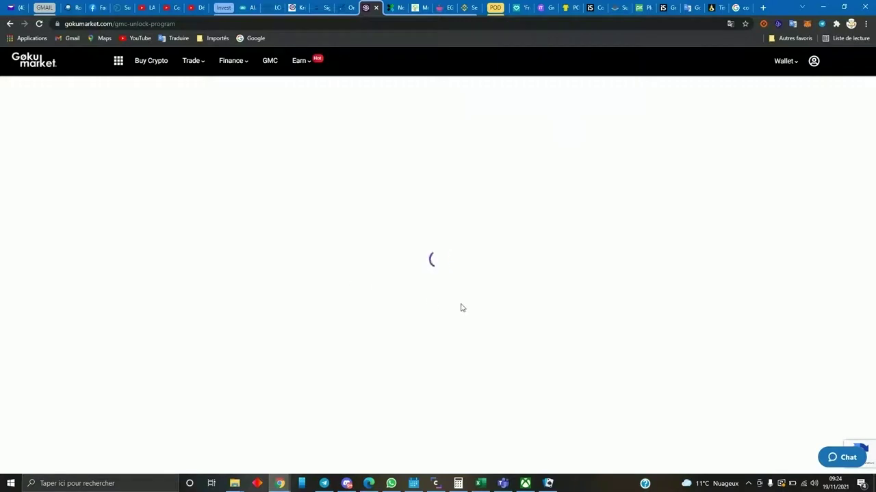
{"action": "scroll", "coordinate": [461, 308], "scroll_direction": "down", "scroll_amount": 3}
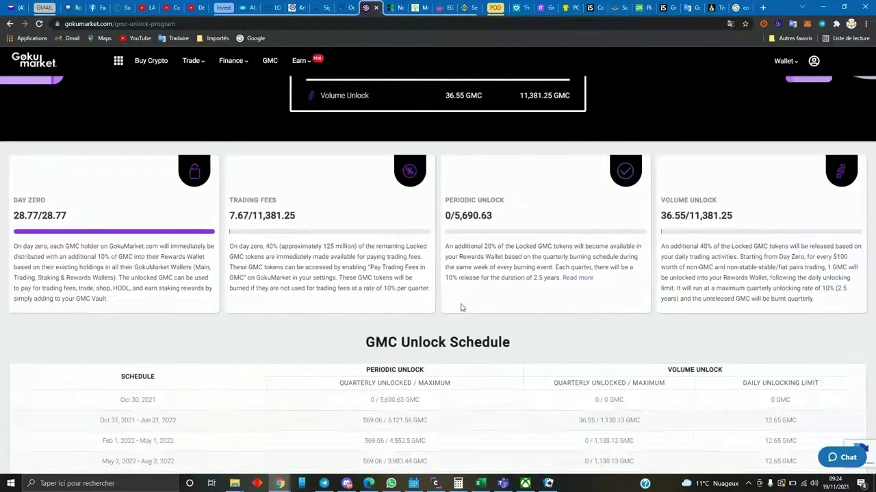
{"action": "scroll", "coordinate": [628, 216], "scroll_direction": "down", "scroll_amount": 1}
{"action": "left_click", "coordinate": [458, 484]}
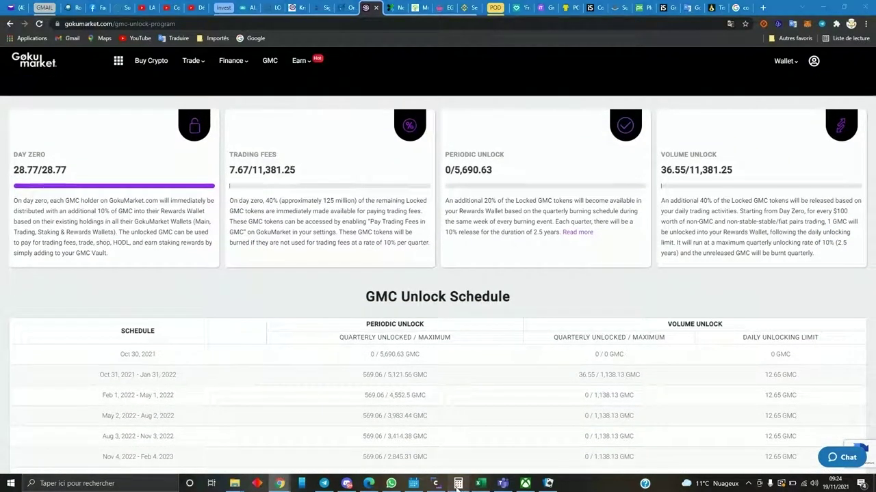
{"action": "left_click", "coordinate": [457, 483]}
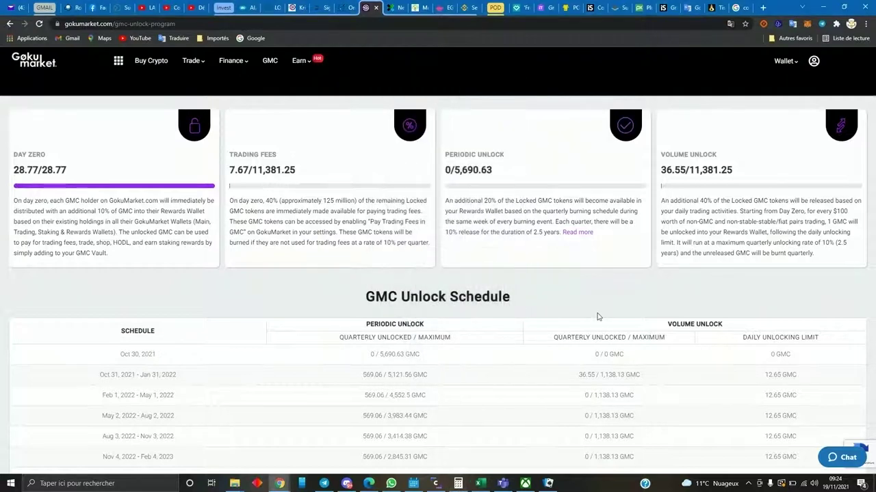
{"action": "scroll", "coordinate": [597, 315], "scroll_direction": "up", "scroll_amount": 3}
Return to the Advanced BTC/USDT trading page and show the orders history
{"action": "mouse_move", "coordinate": [209, 73]}
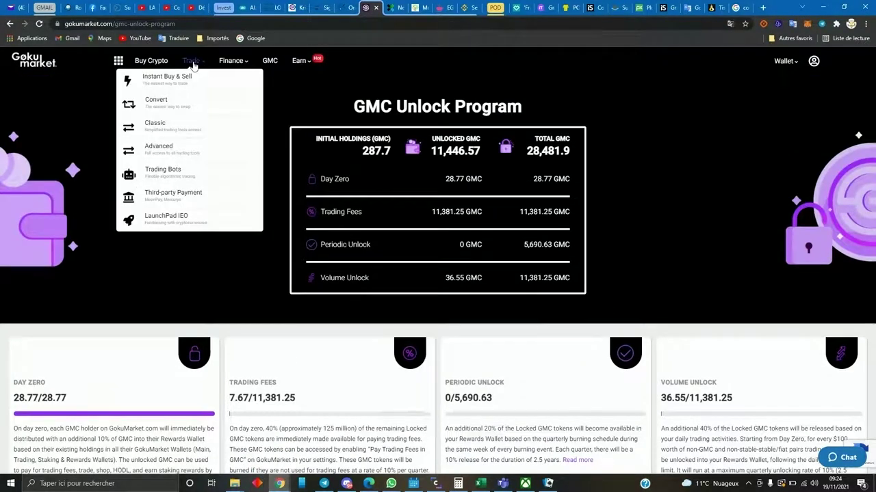
{"action": "left_click", "coordinate": [168, 153]}
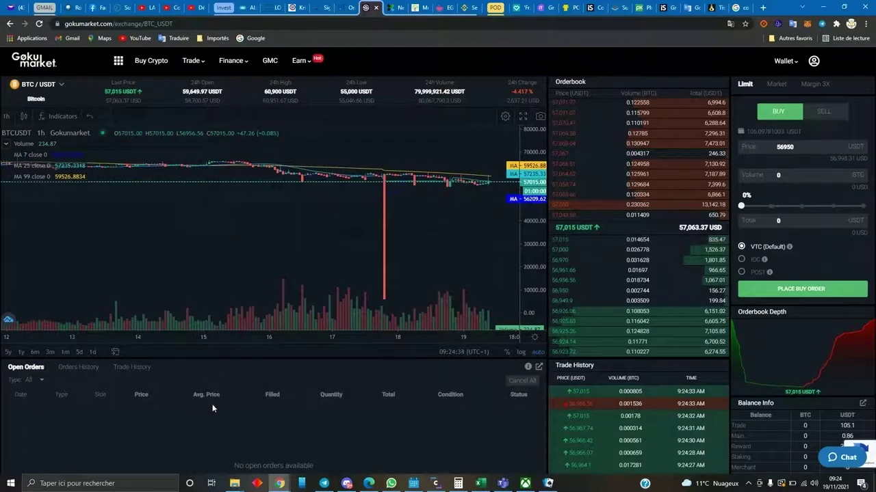
{"action": "left_click", "coordinate": [77, 368]}
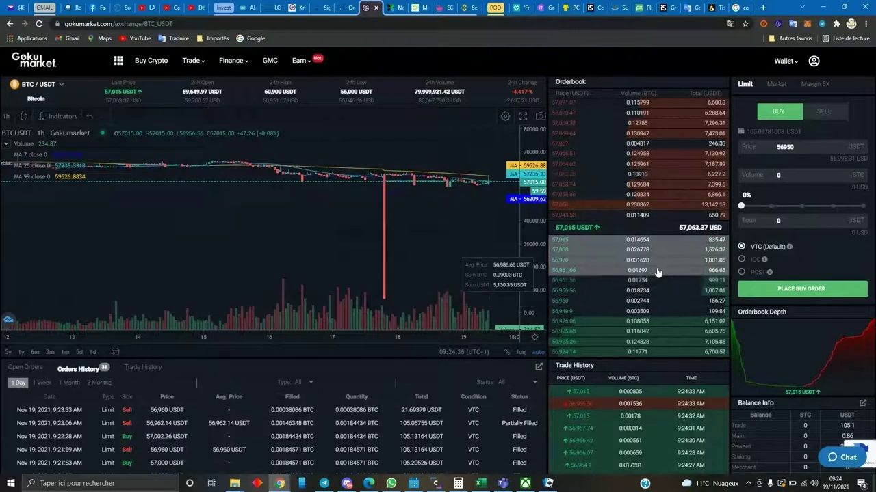
Place a limit order to buy 0.001841 BTC at 57,086.56 USDT with the full USDT balance
{"action": "left_click", "coordinate": [588, 217]}
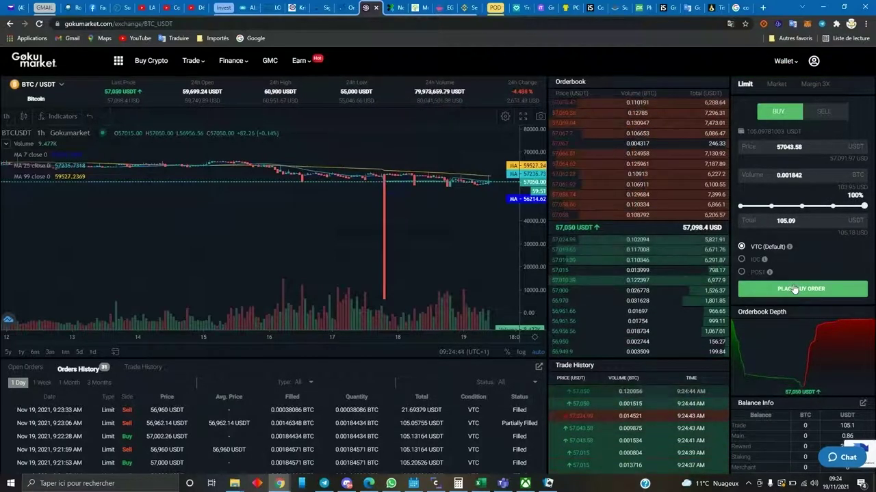
{"action": "left_click", "coordinate": [615, 219]}
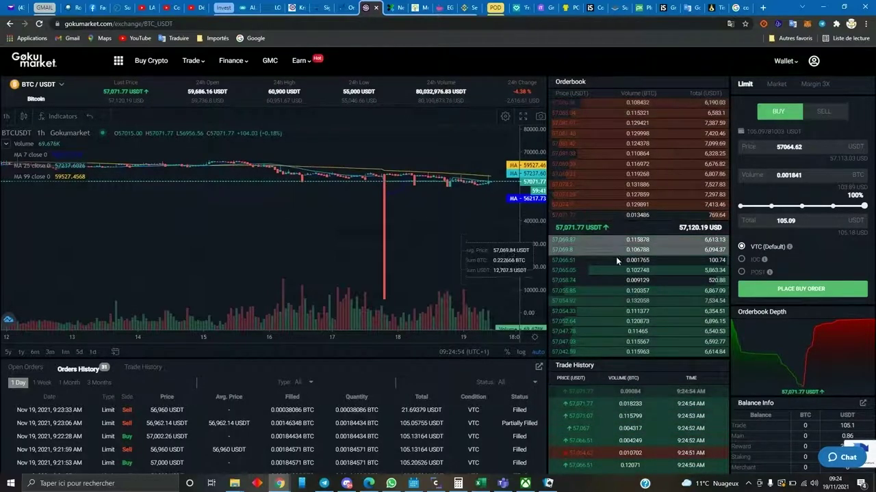
{"action": "left_click", "coordinate": [623, 217]}
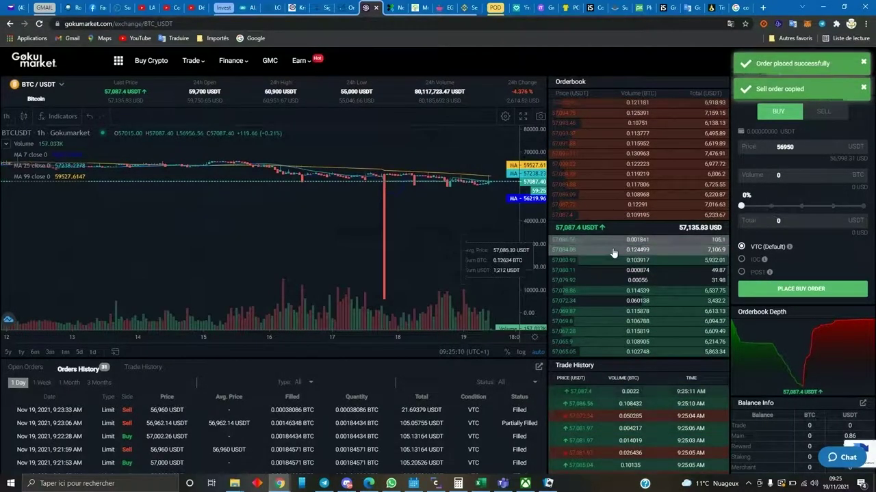
Try to place limit sell orders at 57,086.56 and 57,087.53 USDT, and switch the order form back to buying
{"action": "left_click", "coordinate": [613, 244]}
{"action": "left_click", "coordinate": [613, 244]}
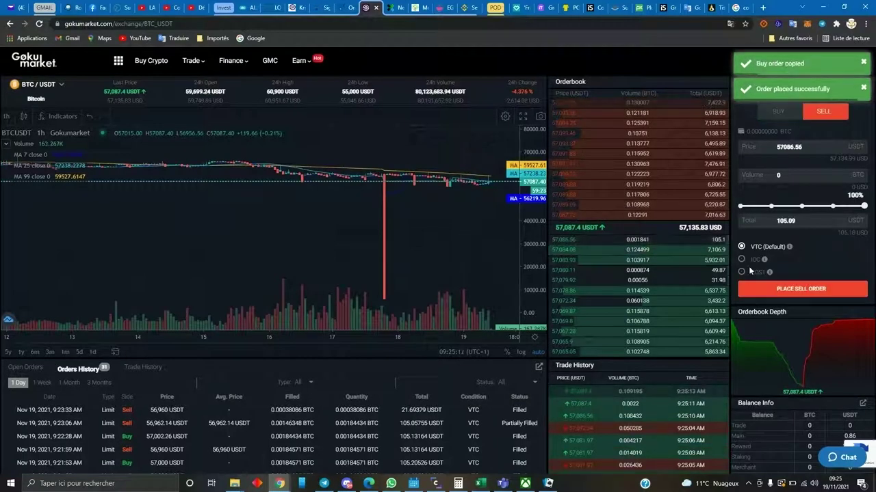
{"action": "left_click", "coordinate": [608, 242]}
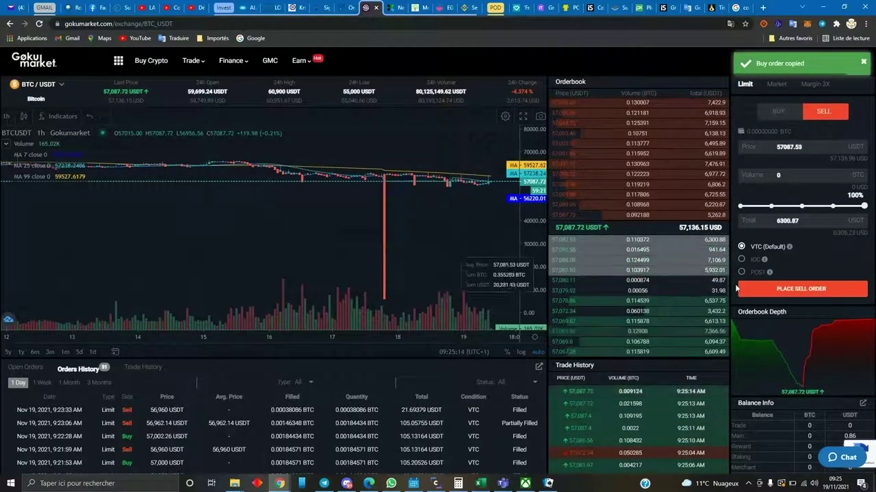
{"action": "left_click", "coordinate": [782, 291]}
{"action": "left_click", "coordinate": [681, 245]}
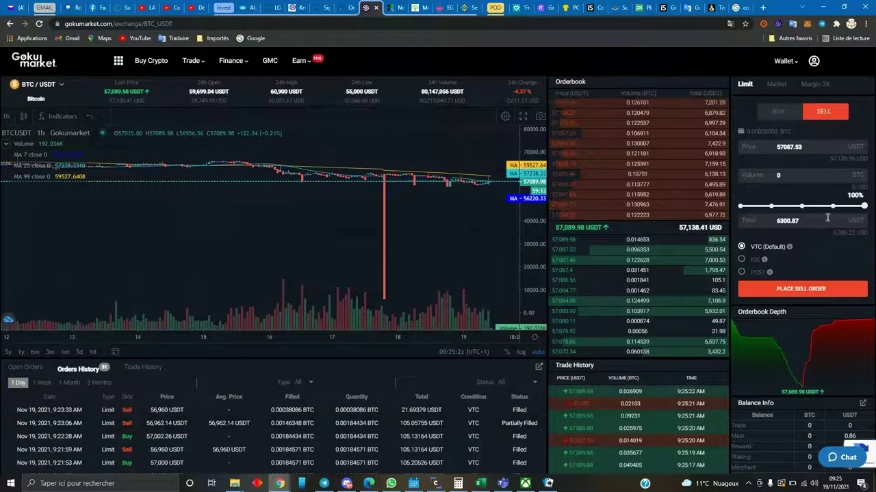
{"action": "left_click", "coordinate": [772, 113]}
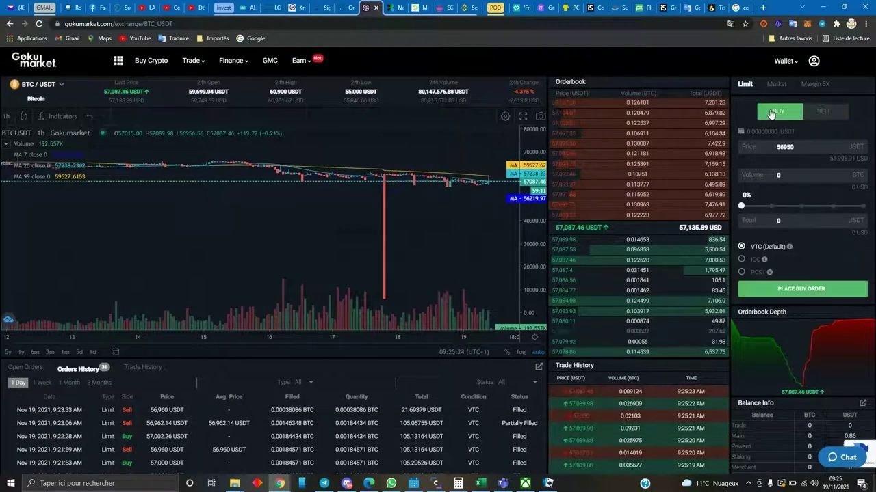
Reload the trading page, cancel the open limit buy order at 57,086.56 USDT and show the orders history
{"action": "left_click", "coordinate": [39, 24]}
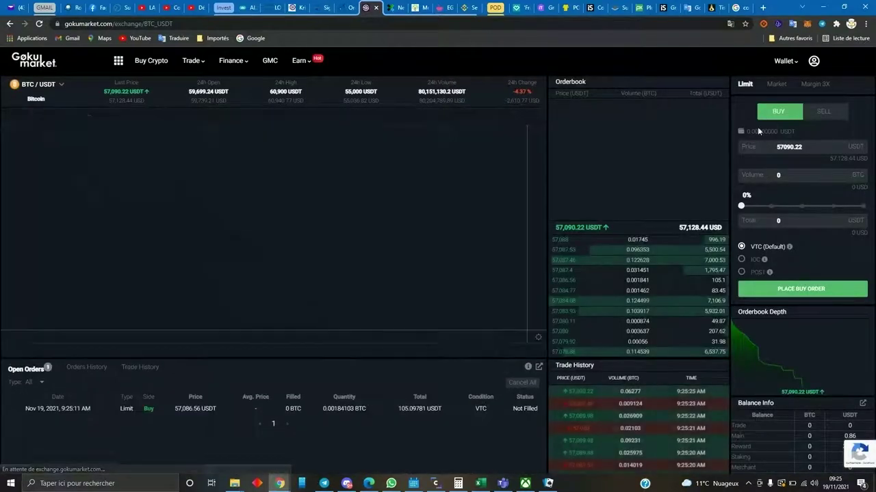
{"action": "left_click", "coordinate": [517, 409]}
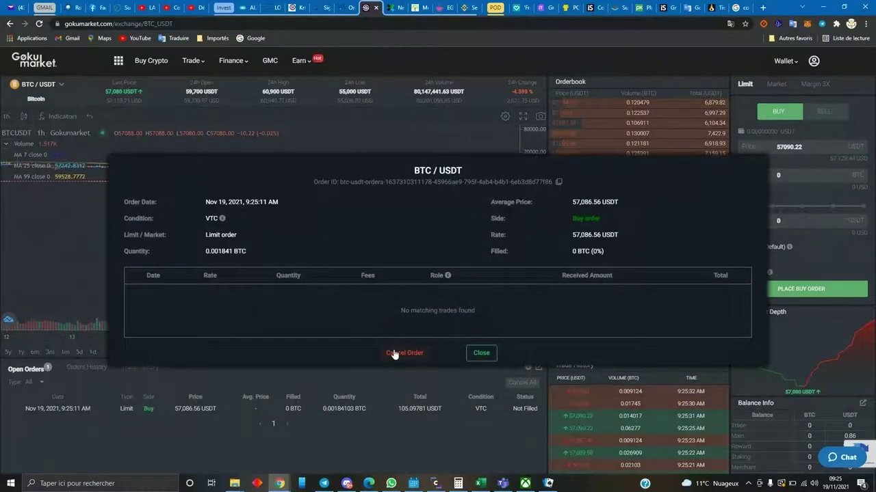
{"action": "left_click", "coordinate": [394, 353]}
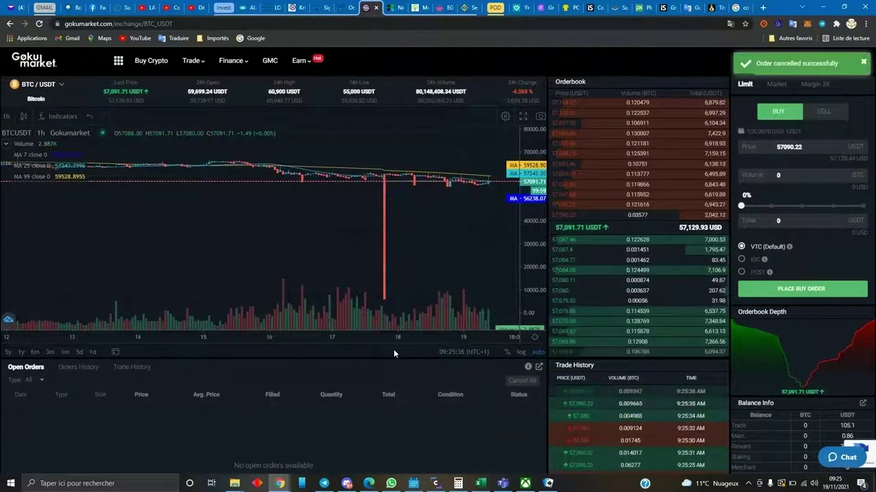
{"action": "left_click", "coordinate": [63, 378]}
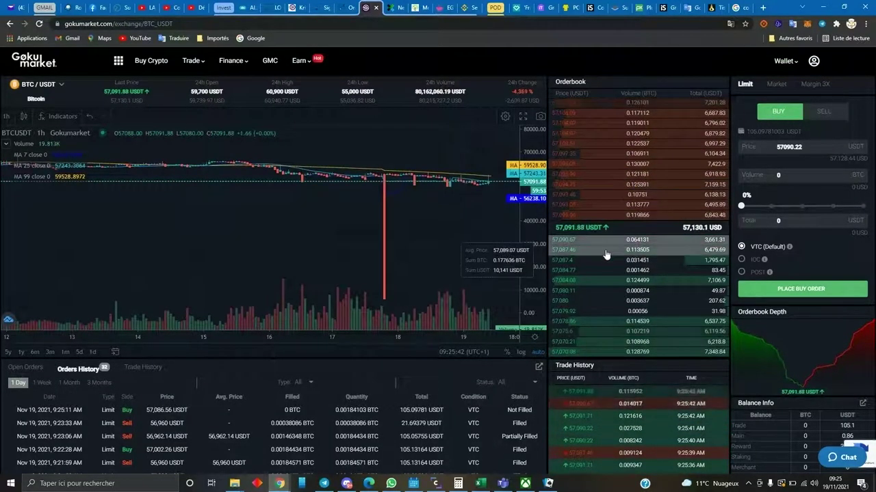
Place a limit order to buy 0.00184 BTC at 57,095.96 USDT, and sell it back with a limit order at 57,090.67 USDT
{"action": "left_click", "coordinate": [629, 223]}
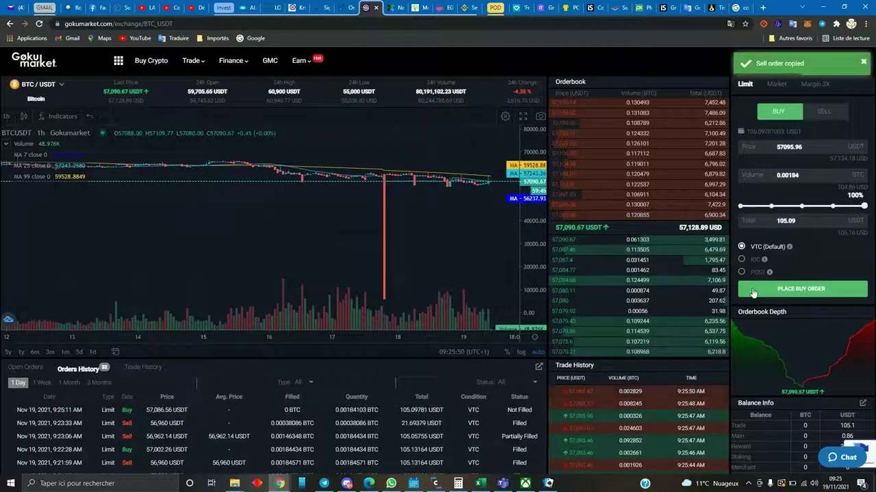
{"action": "left_click", "coordinate": [754, 291]}
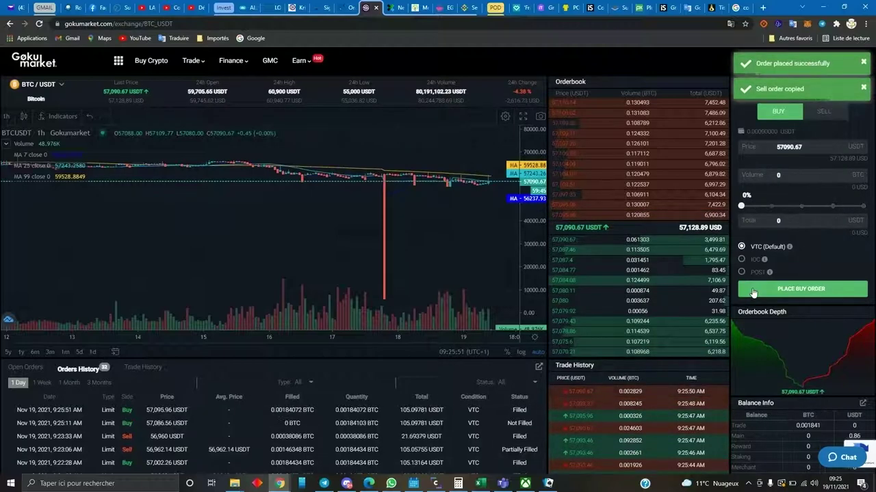
{"action": "left_click", "coordinate": [601, 240]}
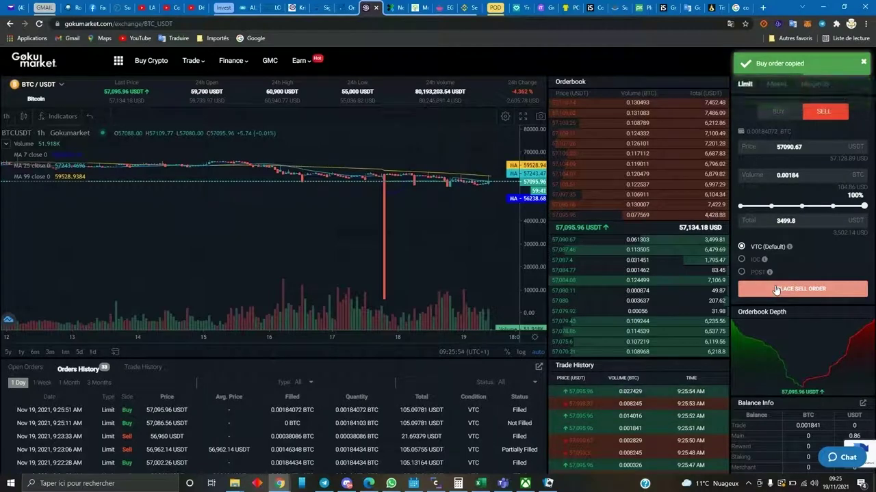
{"action": "left_click", "coordinate": [776, 289]}
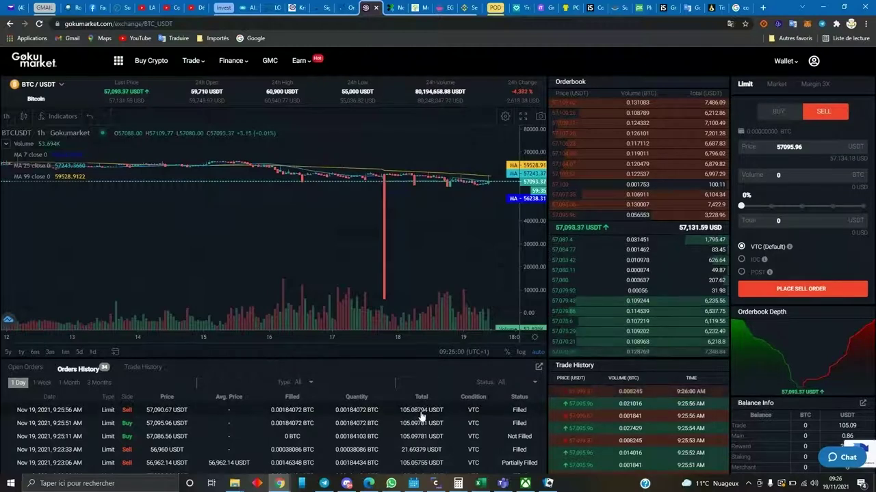
Open the GMC Unlock Program page and examine the volume unlock progress and the daily unlocking limit in the schedule
{"action": "mouse_move", "coordinate": [780, 61]}
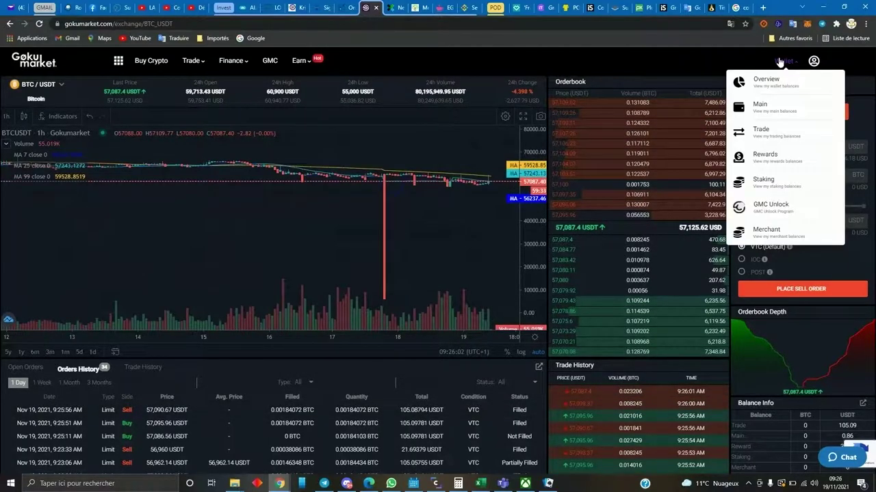
{"action": "left_click", "coordinate": [776, 205]}
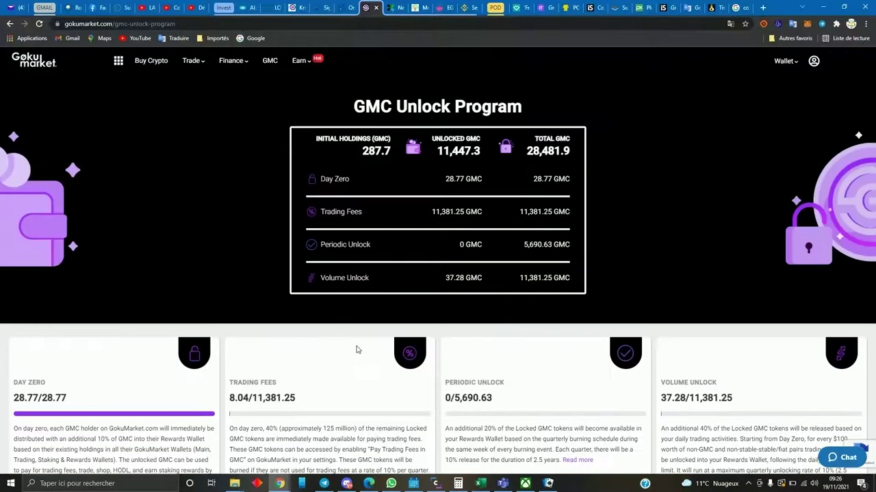
{"action": "scroll", "coordinate": [356, 349], "scroll_direction": "down", "scroll_amount": 3}
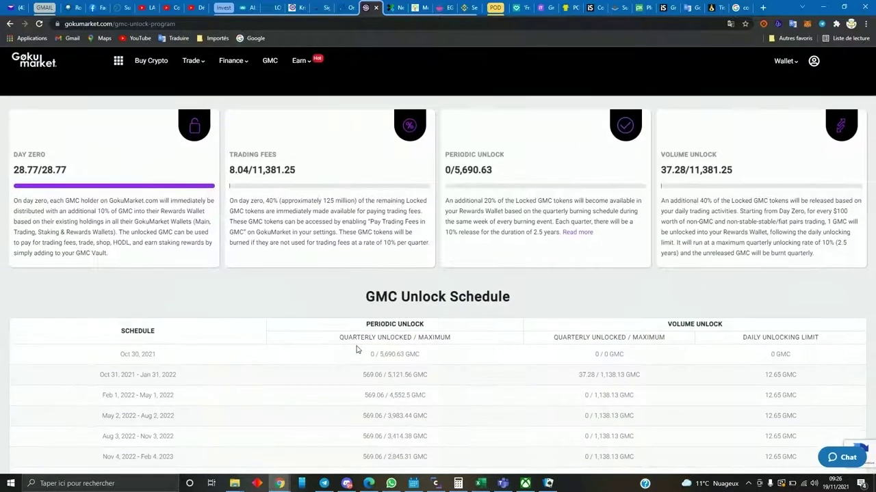
Look up the current GMC price and calculate the daily unlock's dollar value in the calculator as 12.65 × 0.5458
{"action": "left_click", "coordinate": [457, 484]}
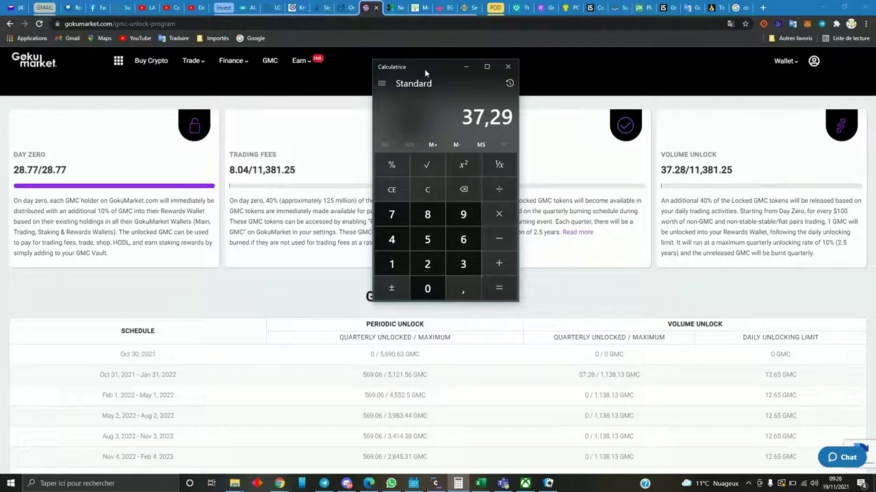
{"action": "type", "text": "12,65"}
{"action": "key", "text": "asterisk"}
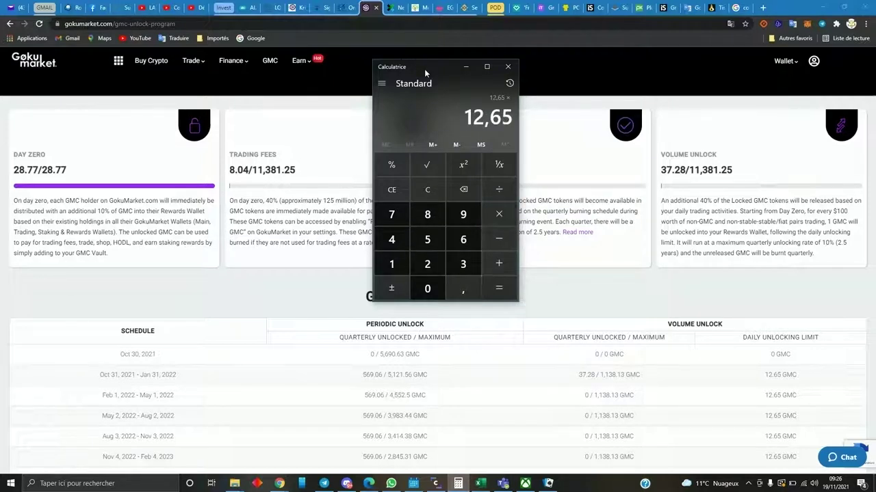
{"action": "left_click", "coordinate": [575, 299]}
{"action": "scroll", "coordinate": [567, 295], "scroll_direction": "up", "scroll_amount": 4}
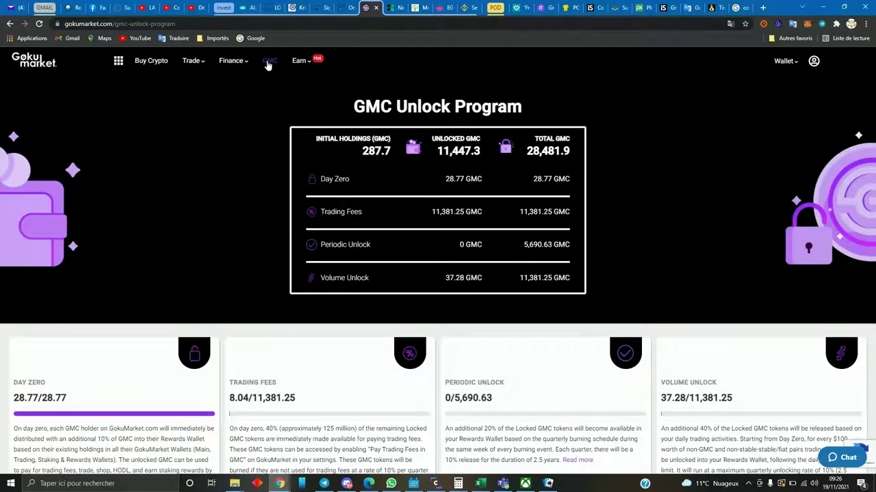
{"action": "left_click", "coordinate": [268, 61]}
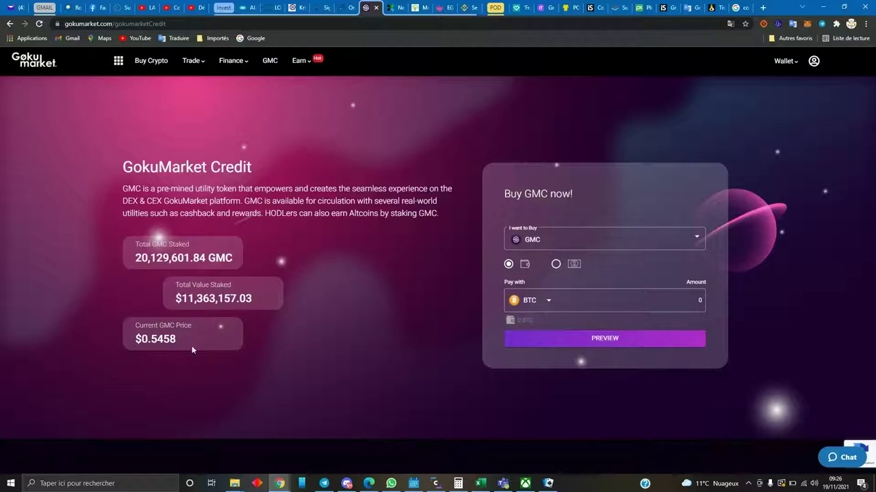
{"action": "left_click", "coordinate": [457, 484]}
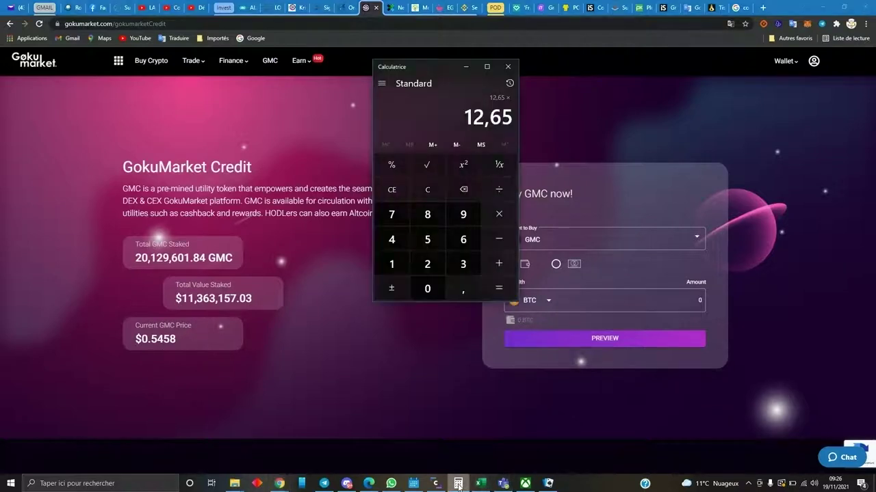
{"action": "type", "text": "0,5458"}
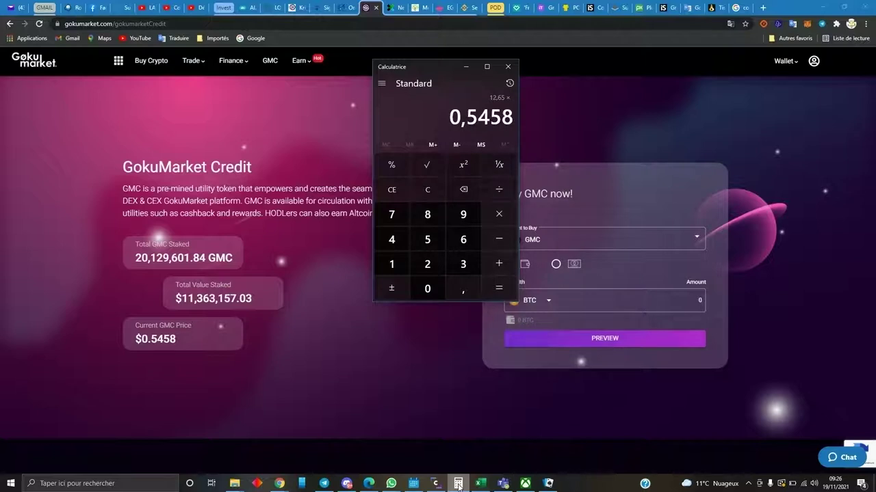
{"action": "key", "text": "Return"}
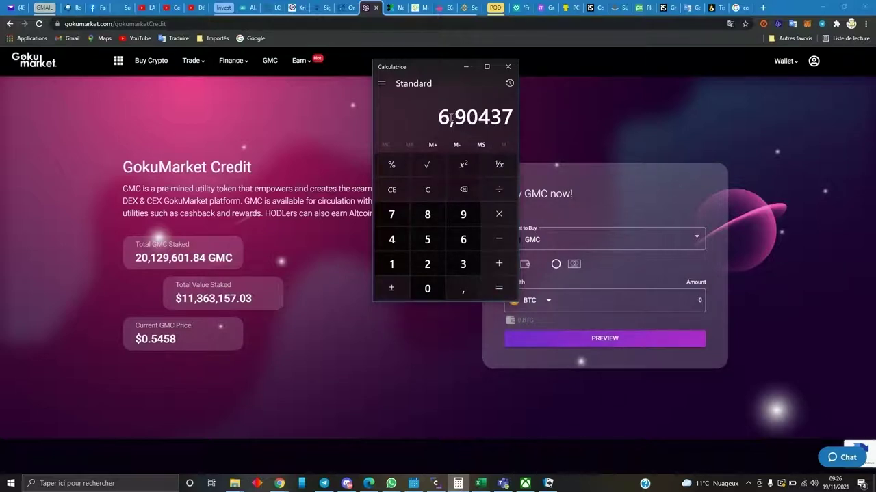
Examine the GMC, USDT and BTC balances held in the Rewards, Main and Trade wallets
{"action": "left_click", "coordinate": [786, 61]}
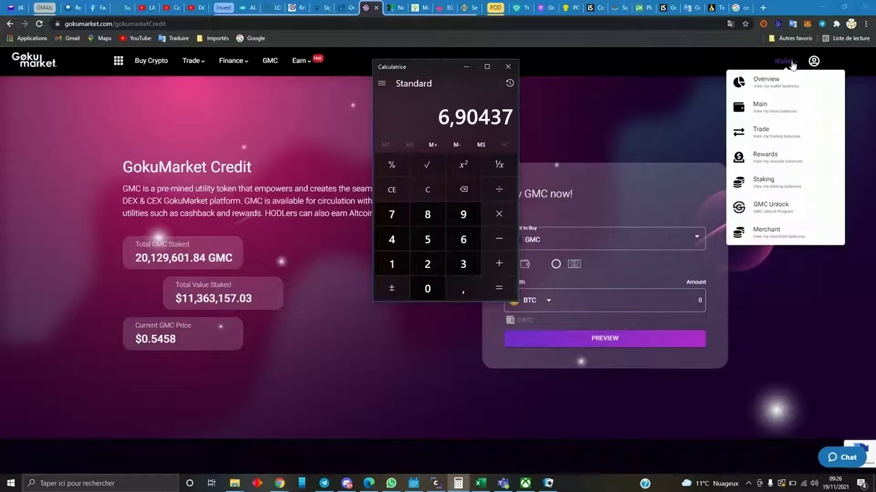
{"action": "left_click", "coordinate": [759, 158]}
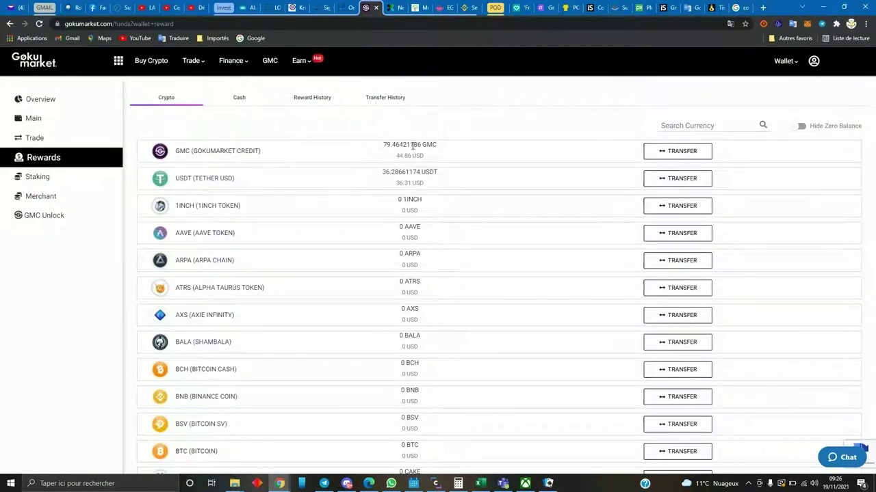
{"action": "left_click", "coordinate": [31, 119]}
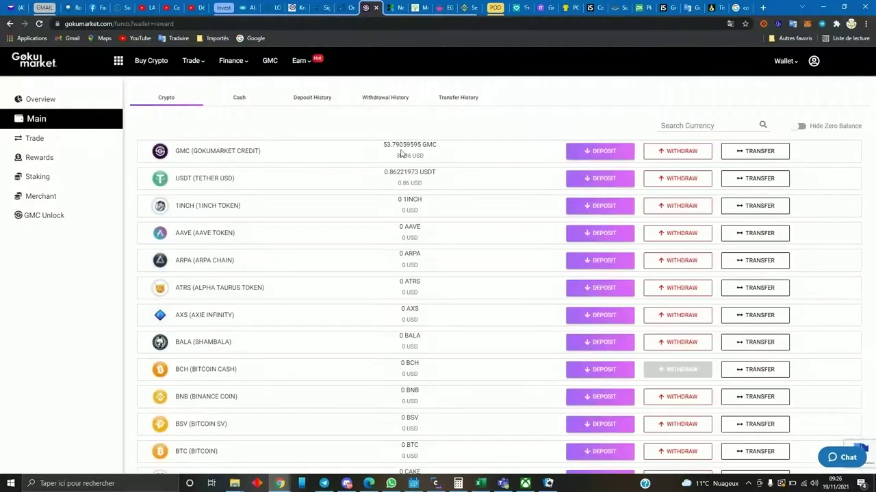
{"action": "left_click", "coordinate": [37, 138]}
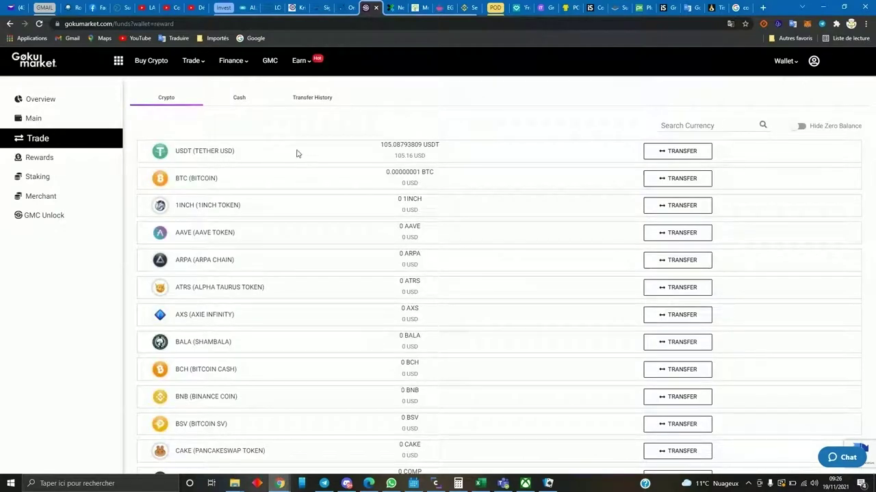
{"action": "left_click", "coordinate": [39, 118]}
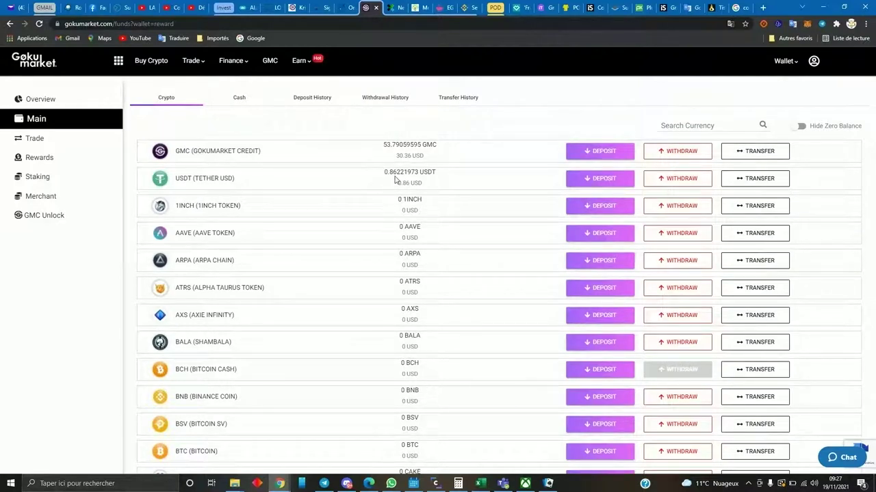
{"action": "left_click", "coordinate": [39, 157]}
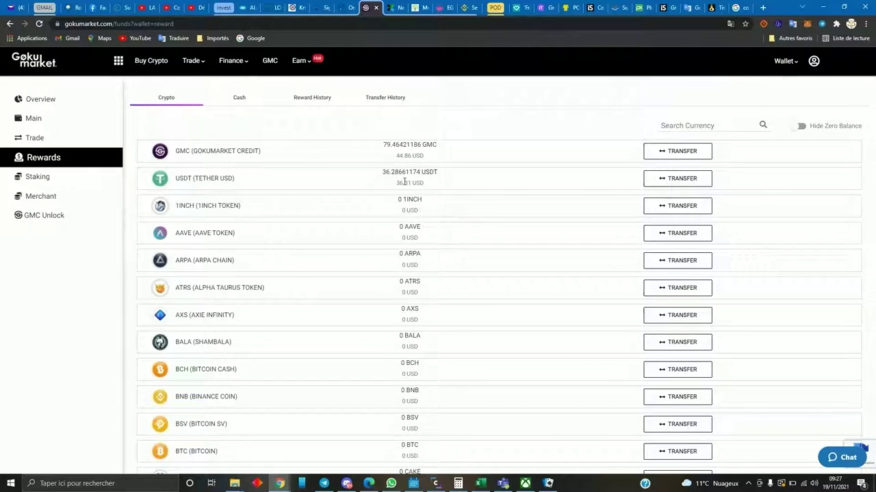
{"action": "left_click", "coordinate": [39, 119]}
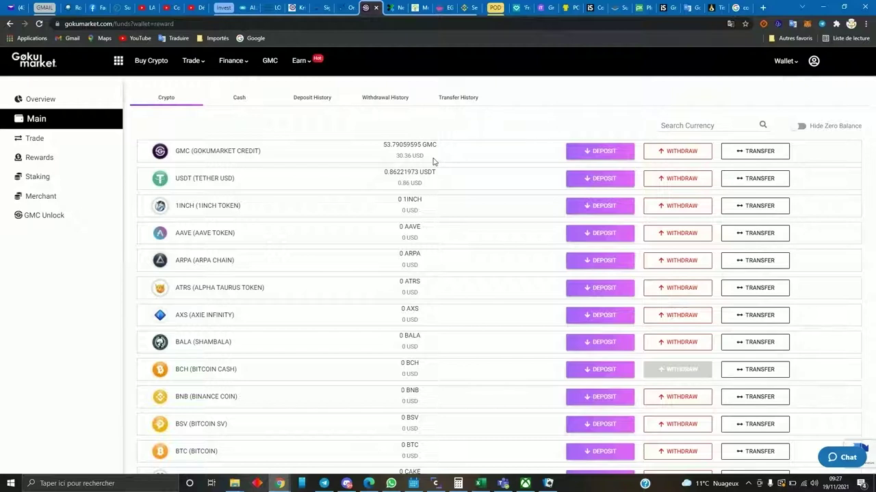
{"action": "left_click", "coordinate": [42, 141]}
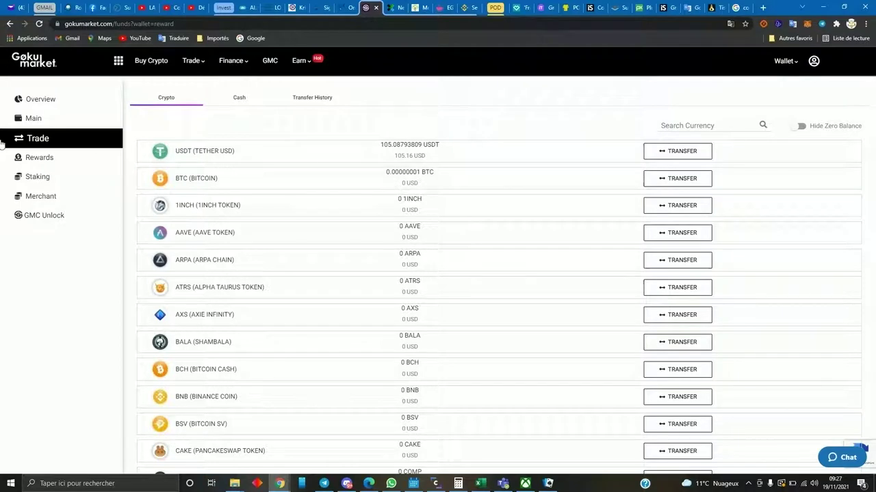
Transfer 29 GMC from the Rewards wallet to the Main wallet and show the Main wallet balances
{"action": "left_click", "coordinate": [39, 157]}
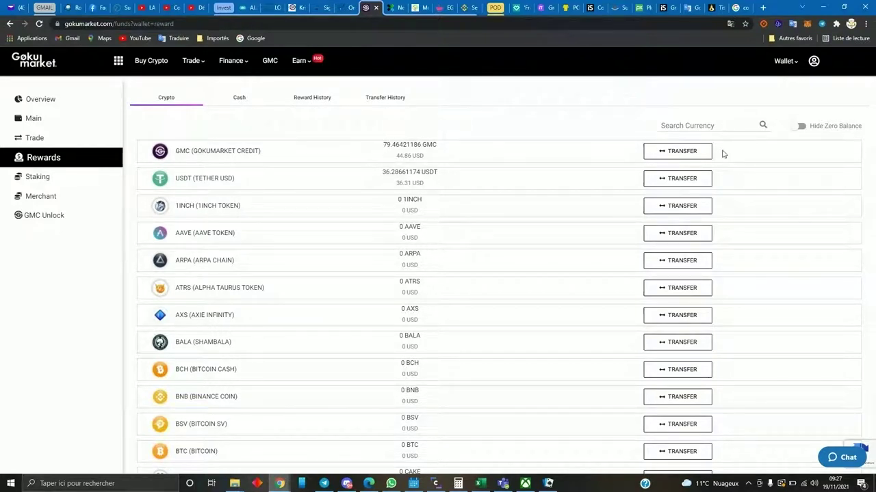
{"action": "left_click", "coordinate": [677, 150]}
{"action": "left_click", "coordinate": [251, 253]}
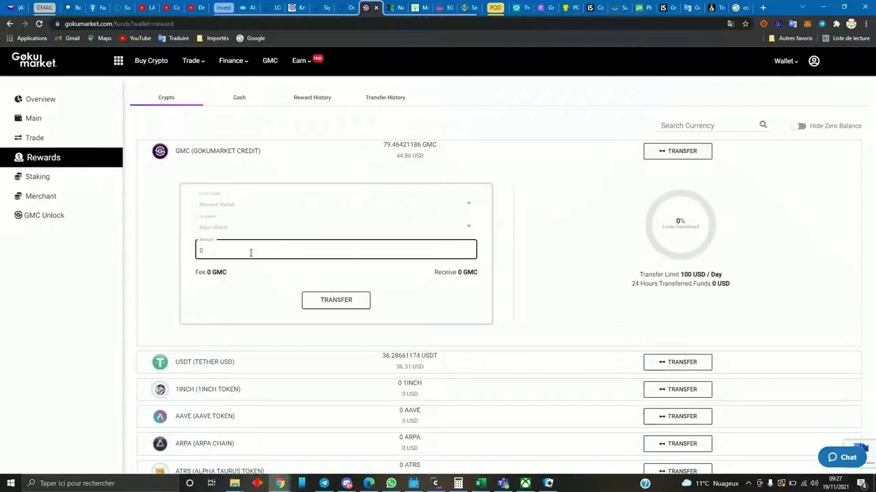
{"action": "key", "text": "BackSpace"}
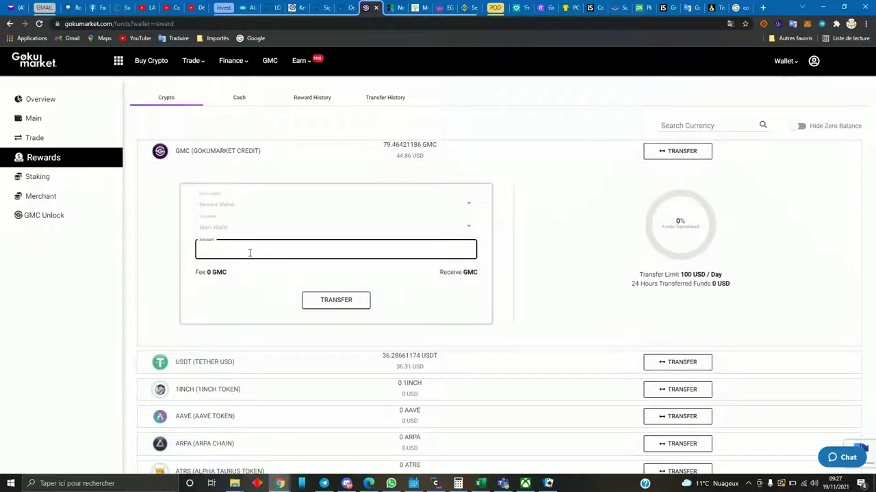
{"action": "type", "text": "29"}
{"action": "left_click", "coordinate": [315, 304]}
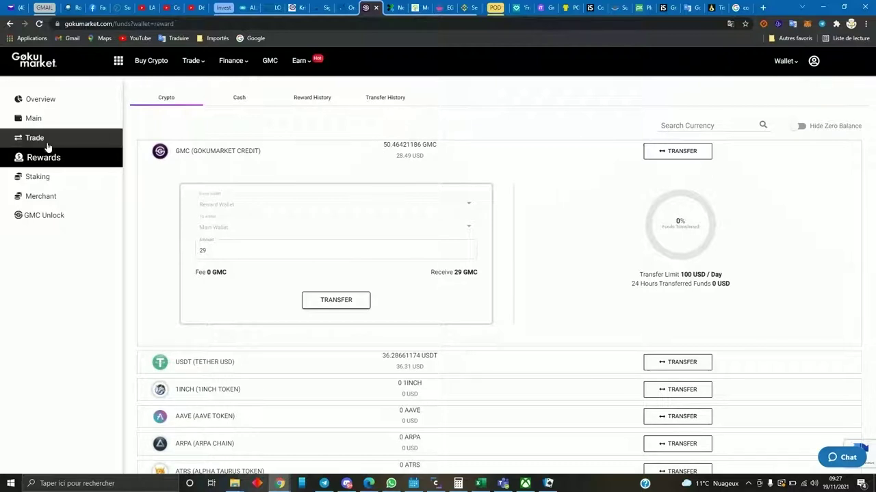
{"action": "left_click", "coordinate": [37, 121]}
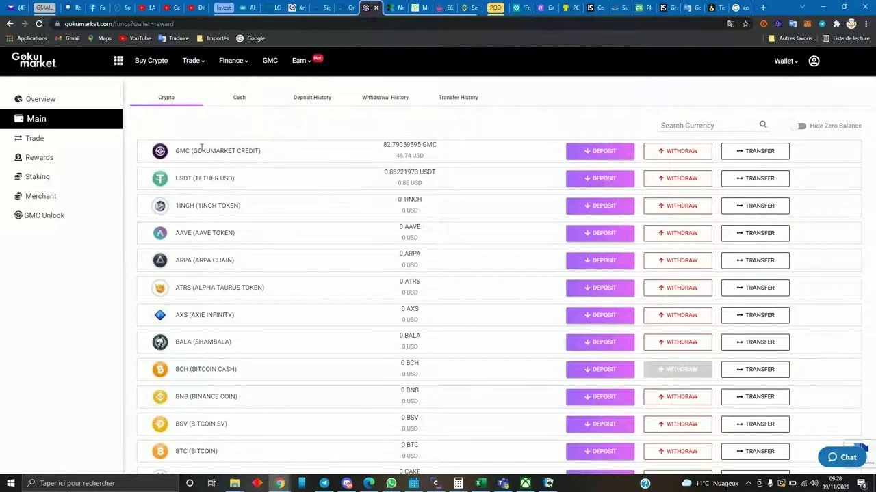
Return to the GMC Unlock Program page and review the quarterly volume unlock figures in the schedule
{"action": "left_click", "coordinate": [783, 61]}
{"action": "left_click", "coordinate": [748, 205]}
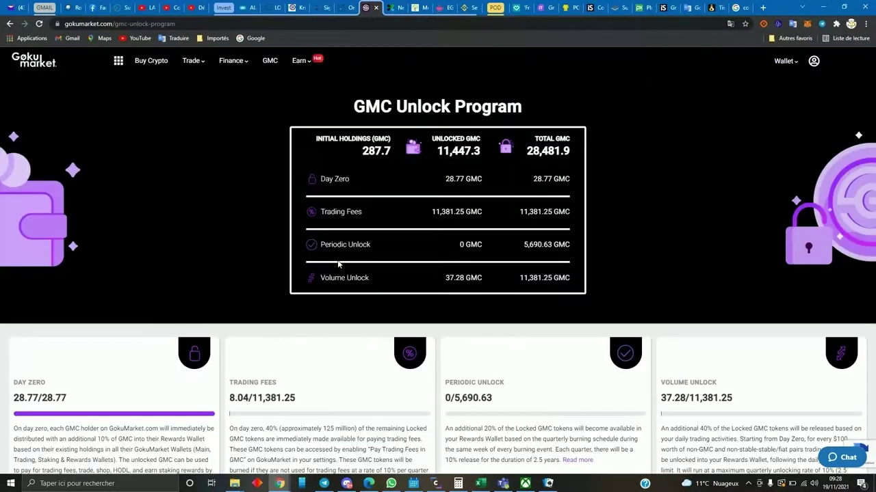
{"action": "scroll", "coordinate": [337, 262], "scroll_direction": "down", "scroll_amount": 3}
{"action": "scroll", "coordinate": [337, 264], "scroll_direction": "down", "scroll_amount": 1}
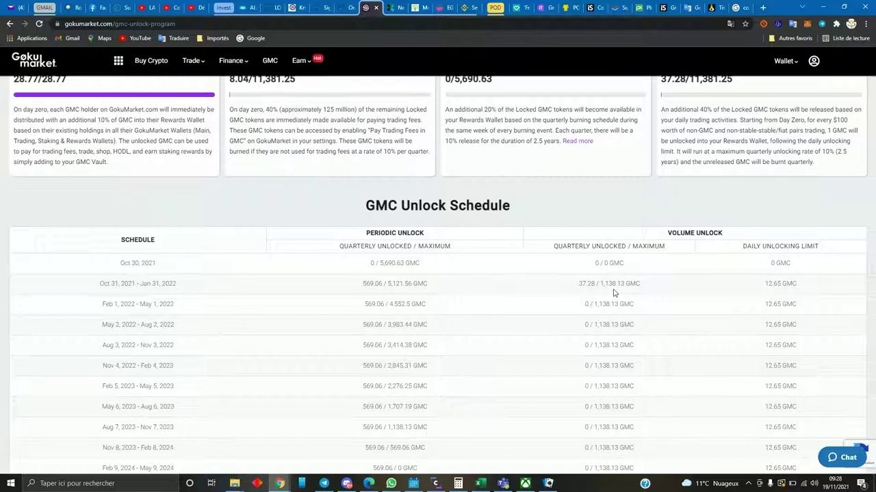
Multiply the 12.65 GMC daily unlocking limit by 16 in the calculator
{"action": "left_click", "coordinate": [458, 484]}
{"action": "type", "text": "12,65"}
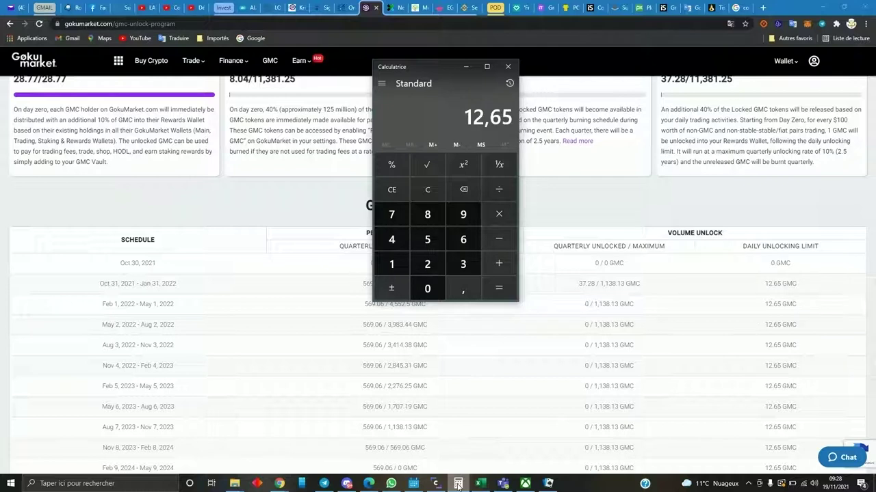
{"action": "key", "text": "asterisk"}
{"action": "type", "text": "16"}
{"action": "key", "text": "Return"}
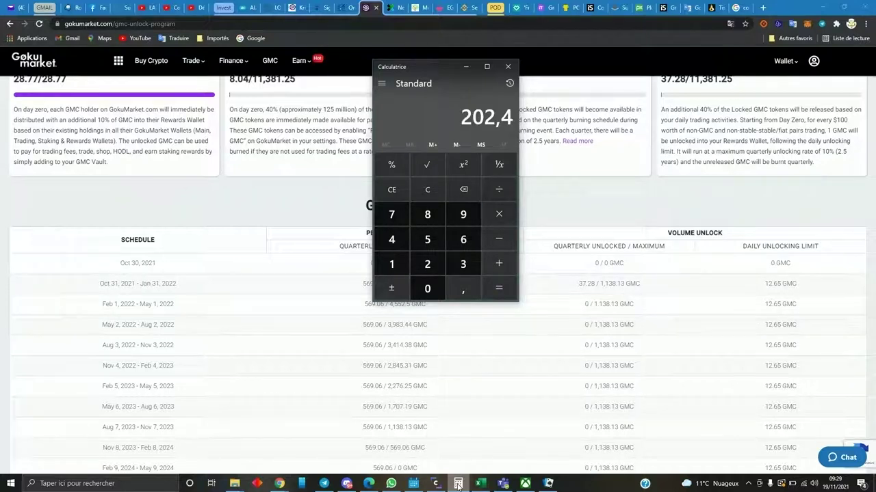
Subtract 202 from 1138 in the calculator and multiply the difference by 0.55
{"action": "type", "text": "1138"}
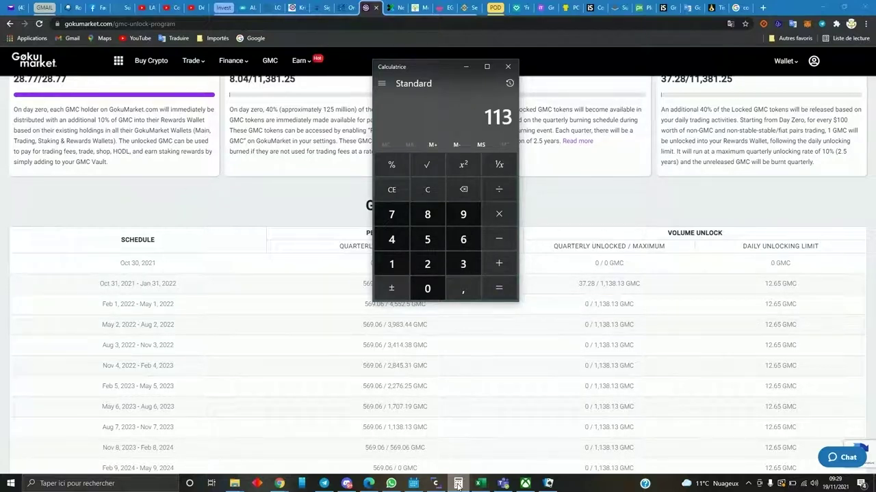
{"action": "key", "text": "minus"}
{"action": "type", "text": "202"}
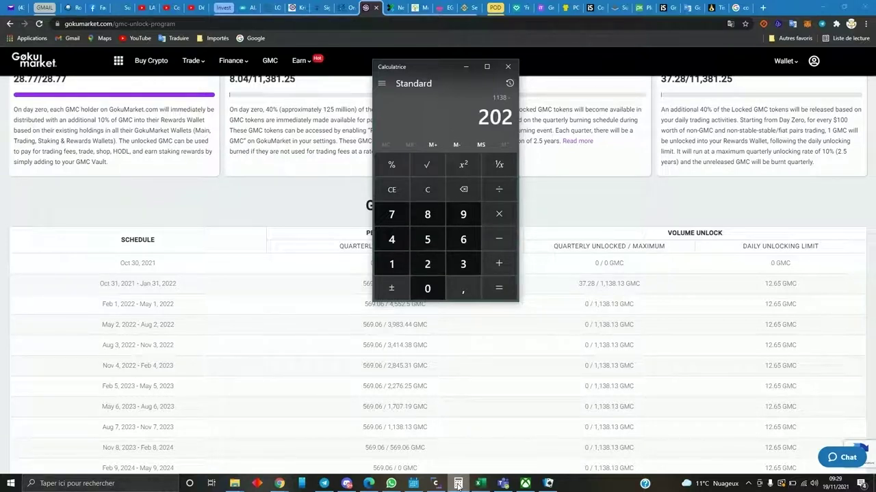
{"action": "key", "text": "Return"}
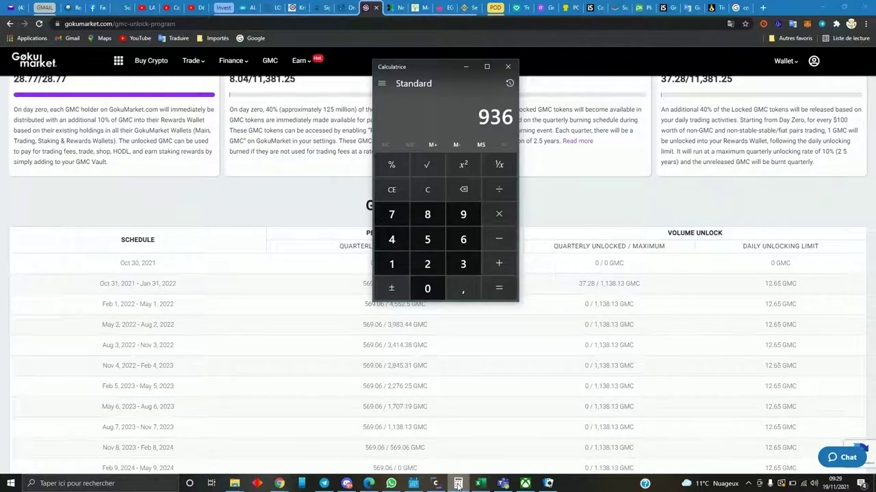
{"action": "key", "text": "asterisk"}
{"action": "type", "text": ",55"}
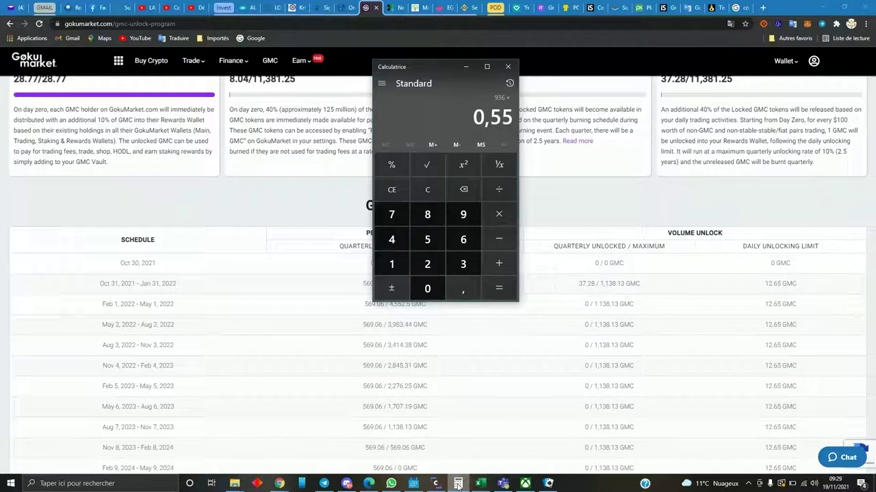
{"action": "key", "text": "Return"}
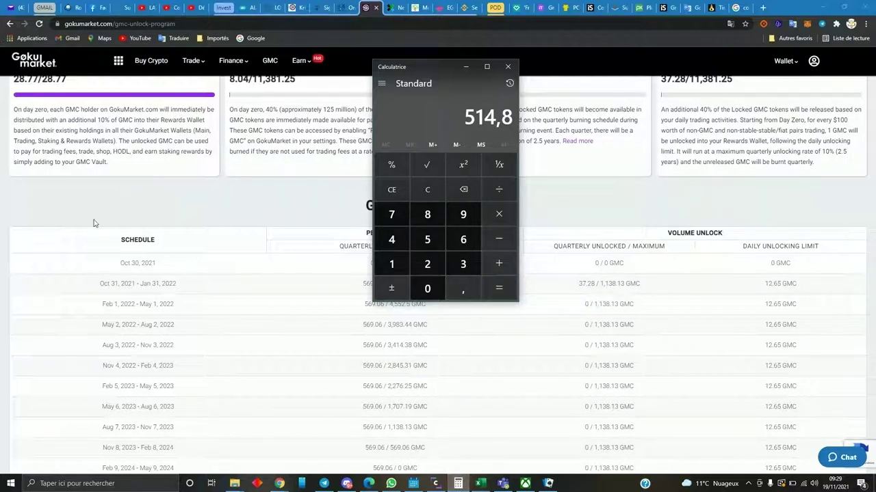
Return to the GMC Unlock Program page and review the holdings summary, the unlock categories and the unlock schedule
{"action": "left_click", "coordinate": [172, 216]}
{"action": "scroll", "coordinate": [205, 249], "scroll_direction": "up", "scroll_amount": 5}
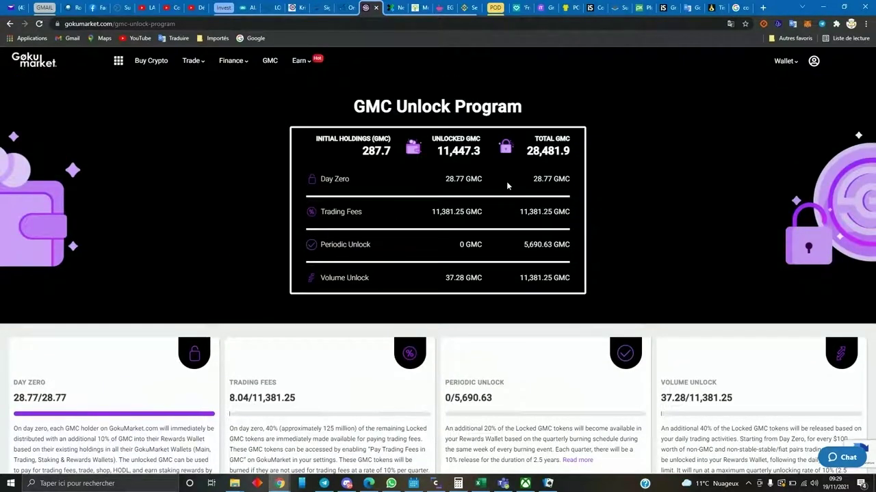
{"action": "scroll", "coordinate": [649, 267], "scroll_direction": "down", "scroll_amount": 5}
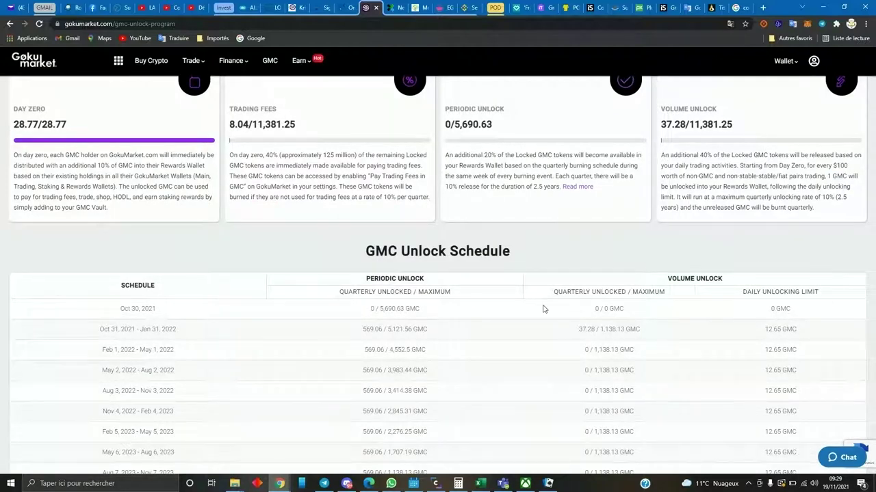
{"action": "scroll", "coordinate": [547, 303], "scroll_direction": "up", "scroll_amount": 5}
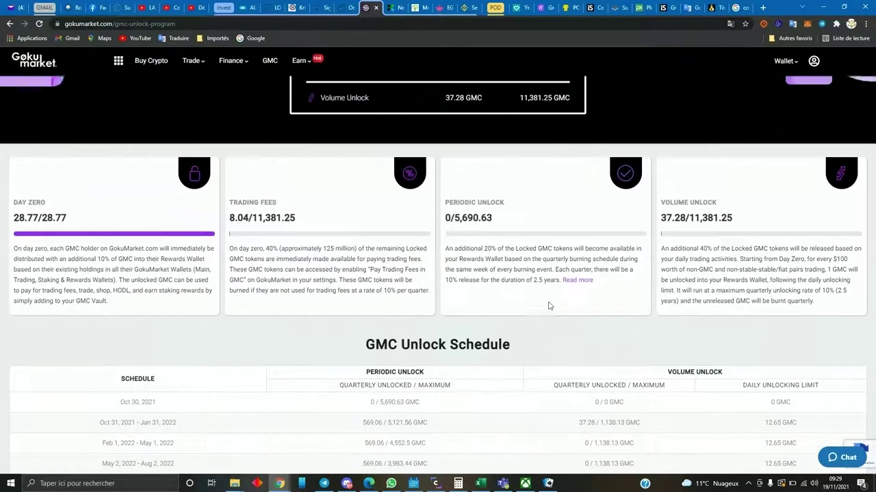